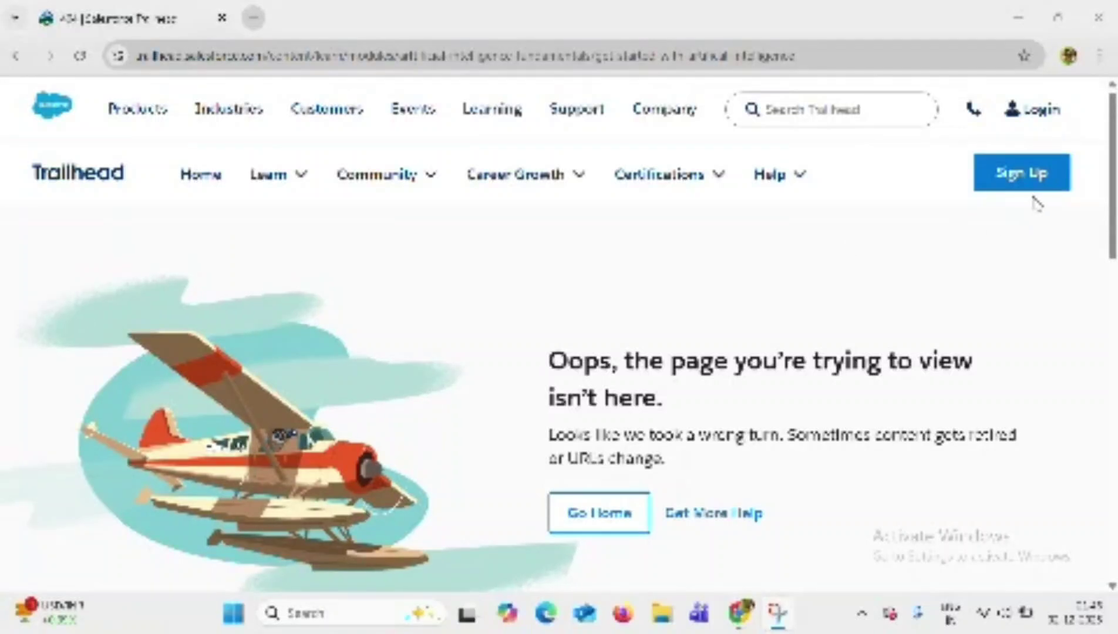
Start Trailhead sign-up and choose Google as the existing account to log in with.
left_click(1014, 173)
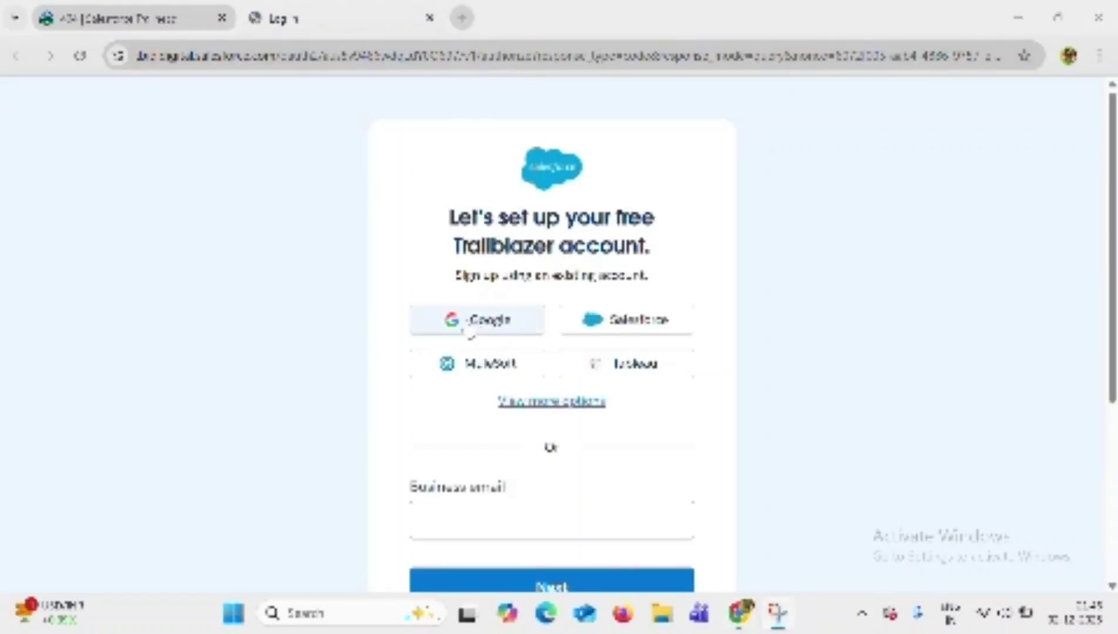
left_click(522, 323)
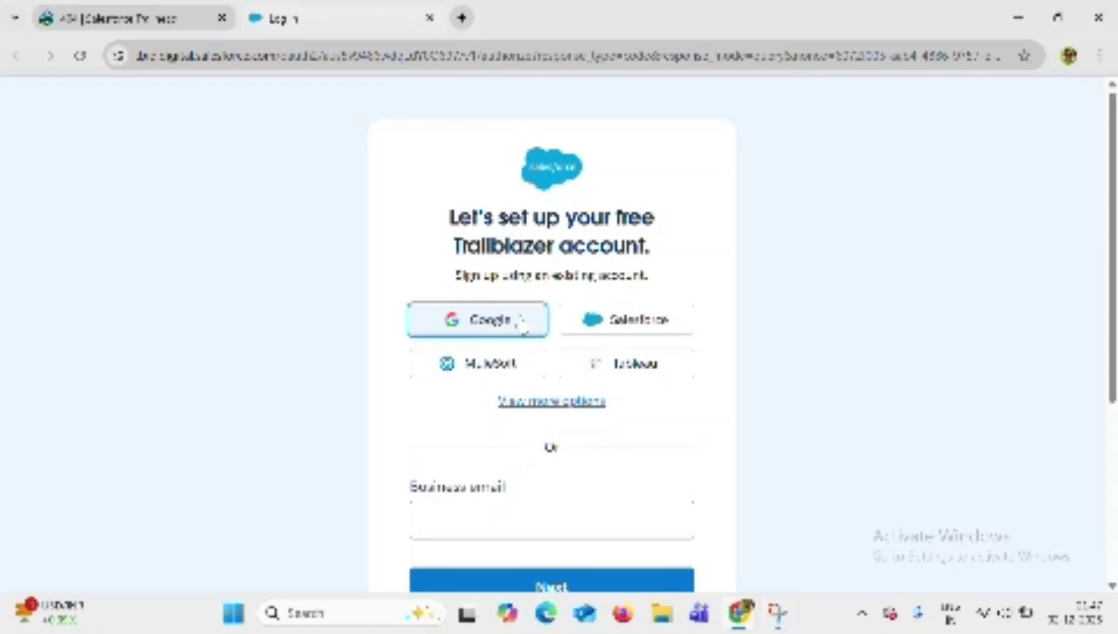
left_click(523, 323)
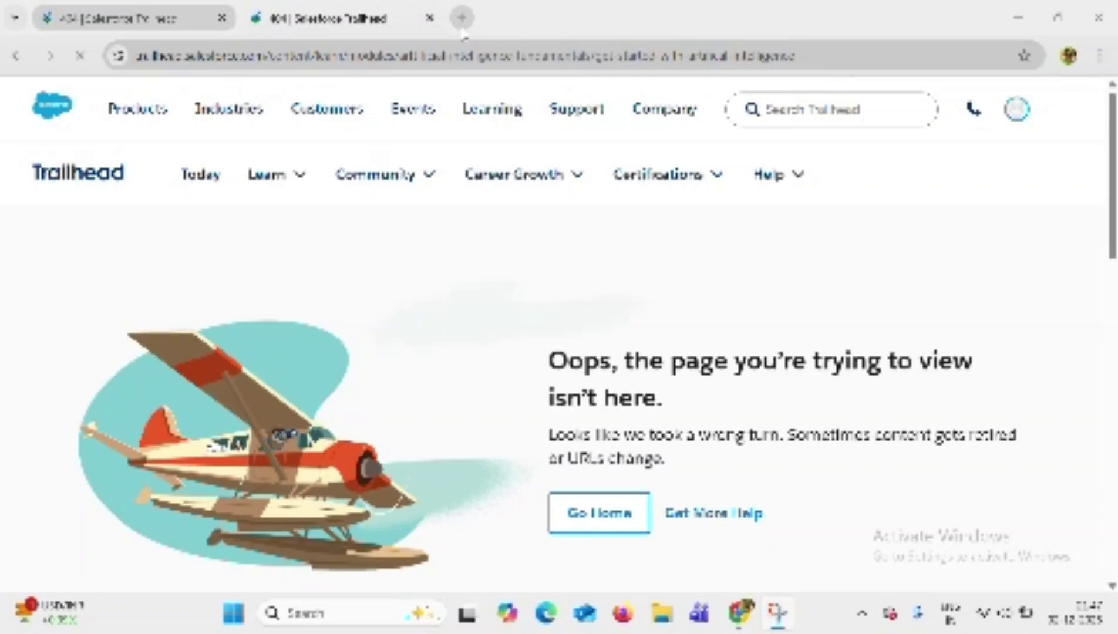
Open Certifications Overview from the Certifications menu in a new Trailhead Academy tab.
mouse_move(1005, 143)
mouse_move(690, 183)
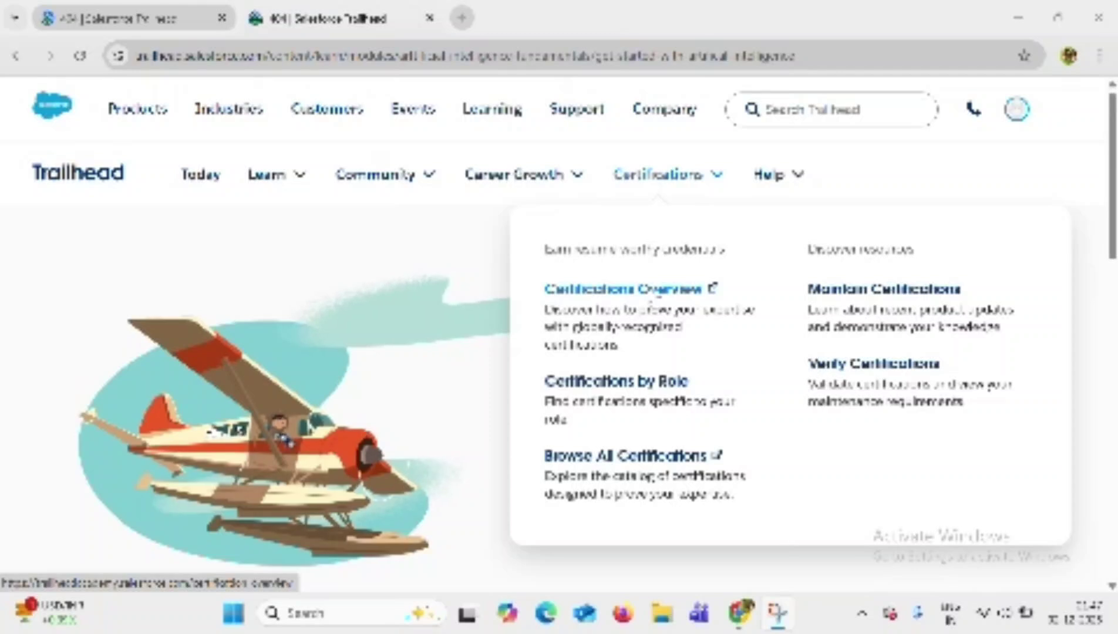
left_click(656, 300)
left_click(655, 300)
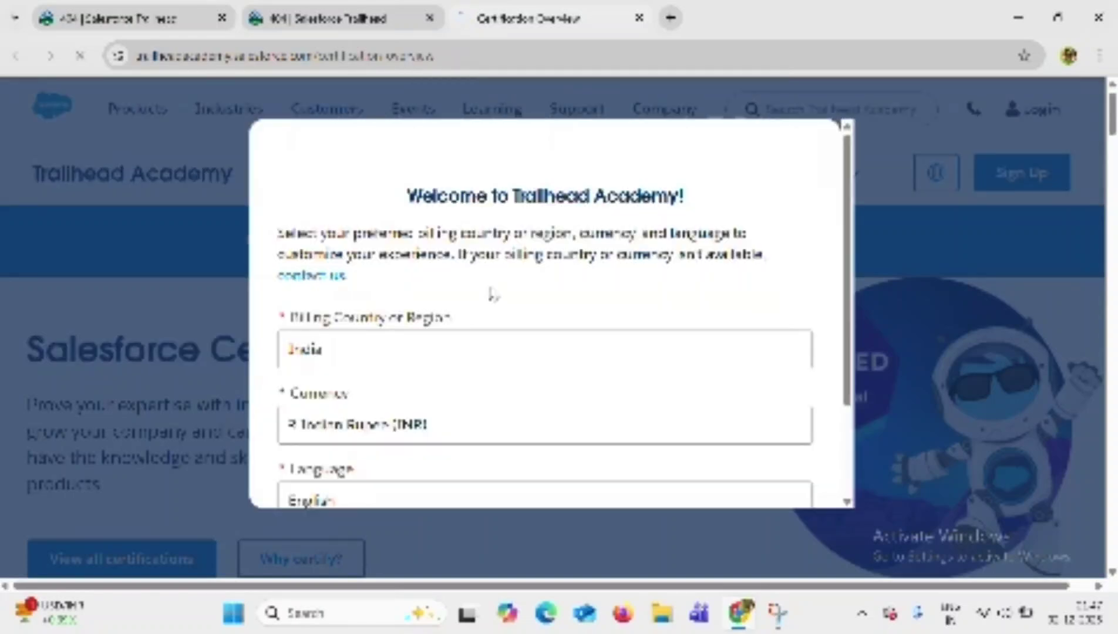
Save India, Indian Rupee and English in the welcome dialog, then tick and save the consent.
scroll(494, 294, "down", 5)
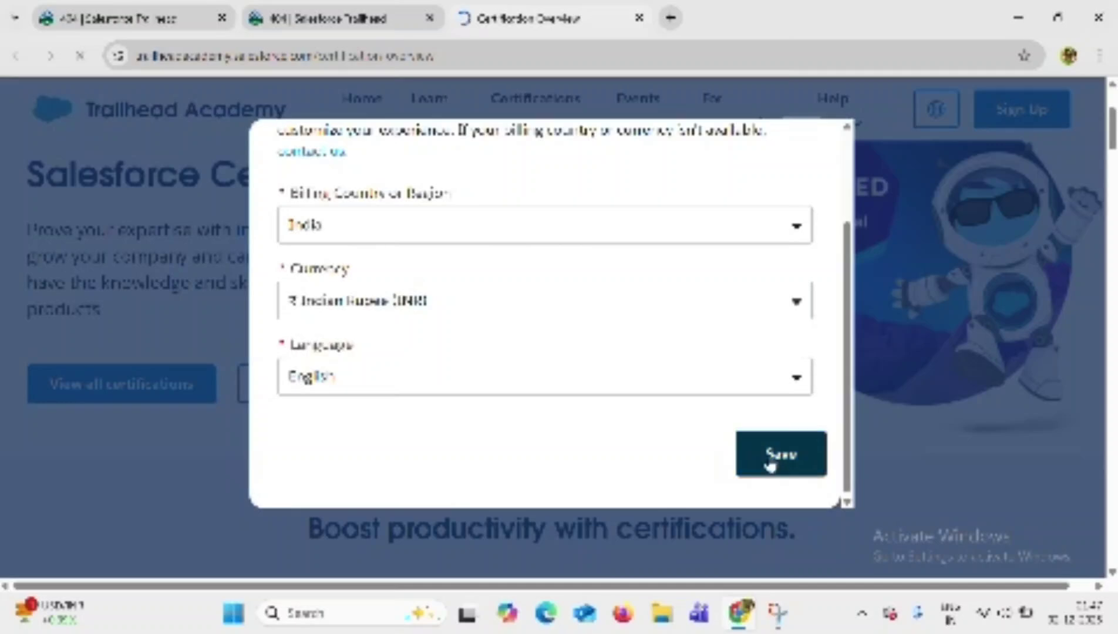
left_click(771, 464)
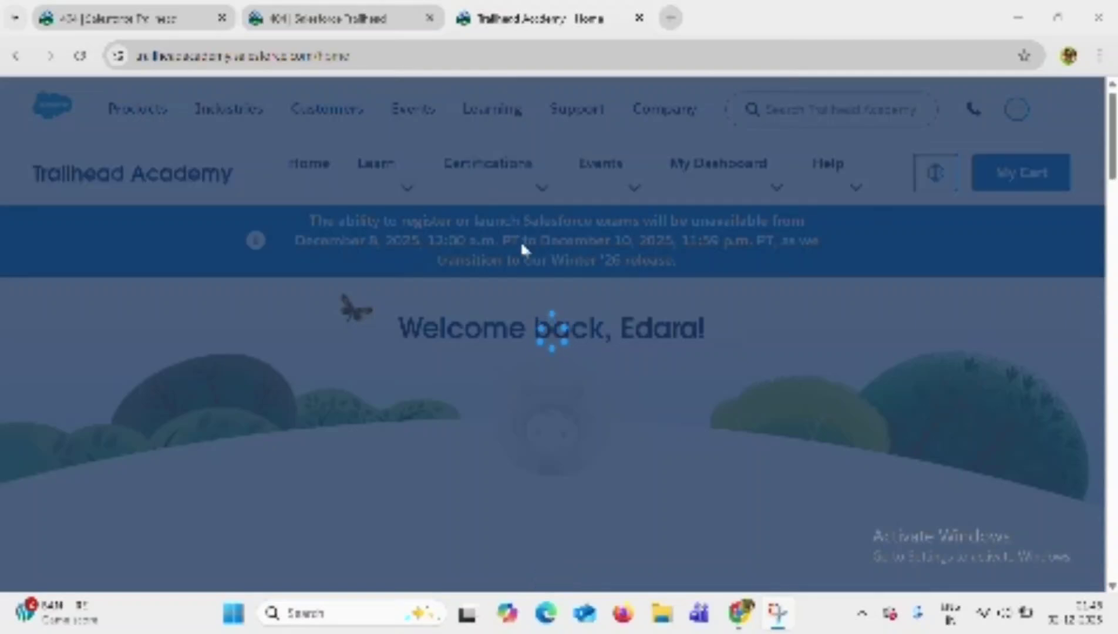
scroll(523, 246, "down", 4)
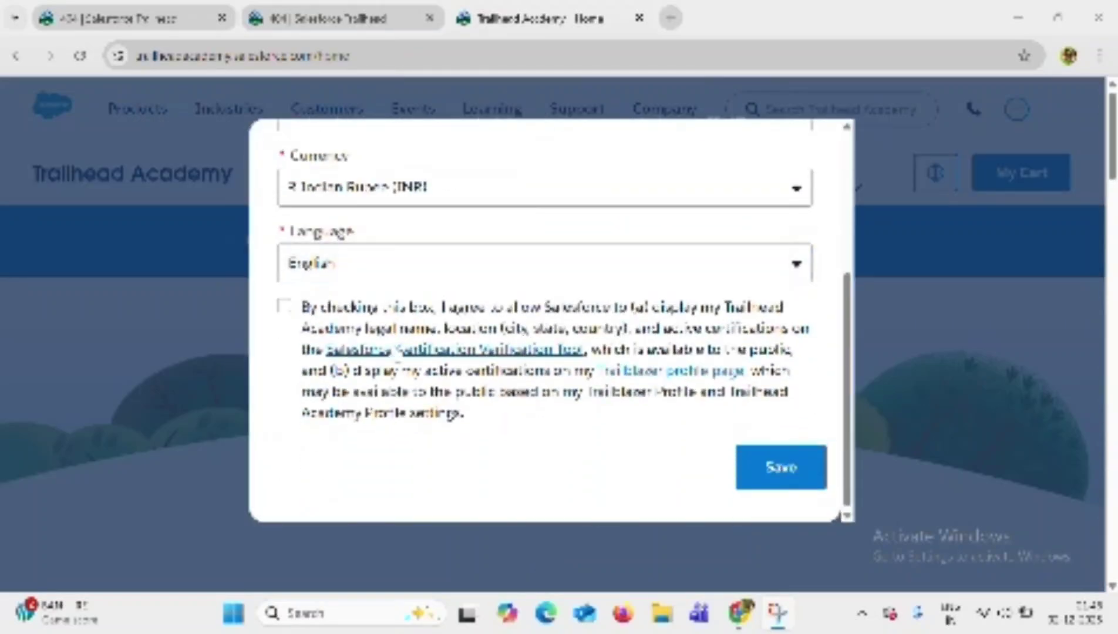
left_click(284, 306)
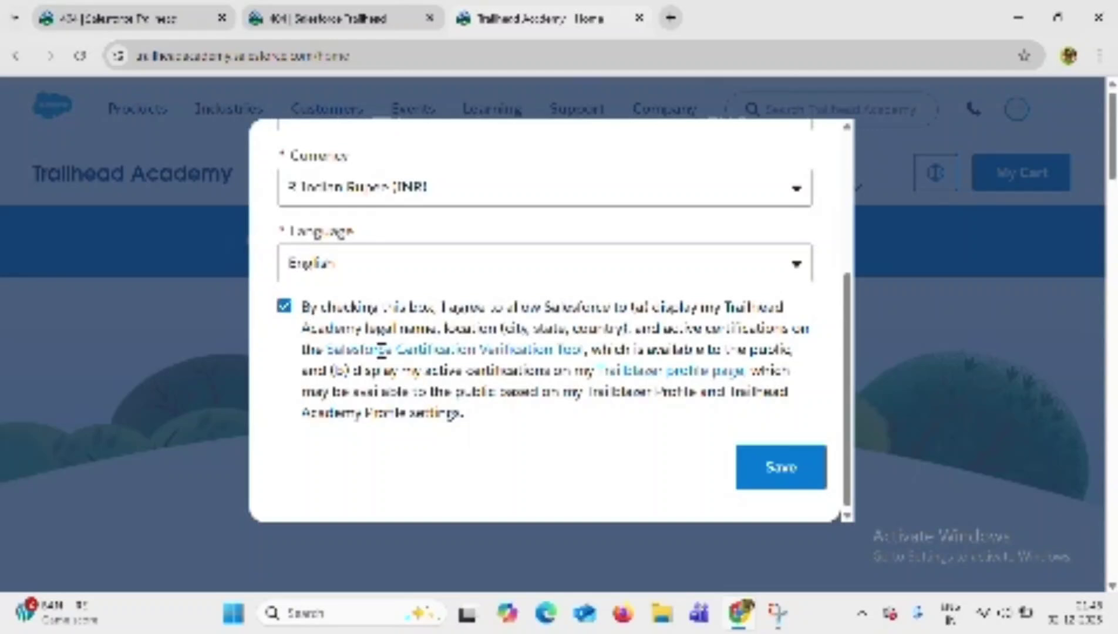
left_click(792, 456)
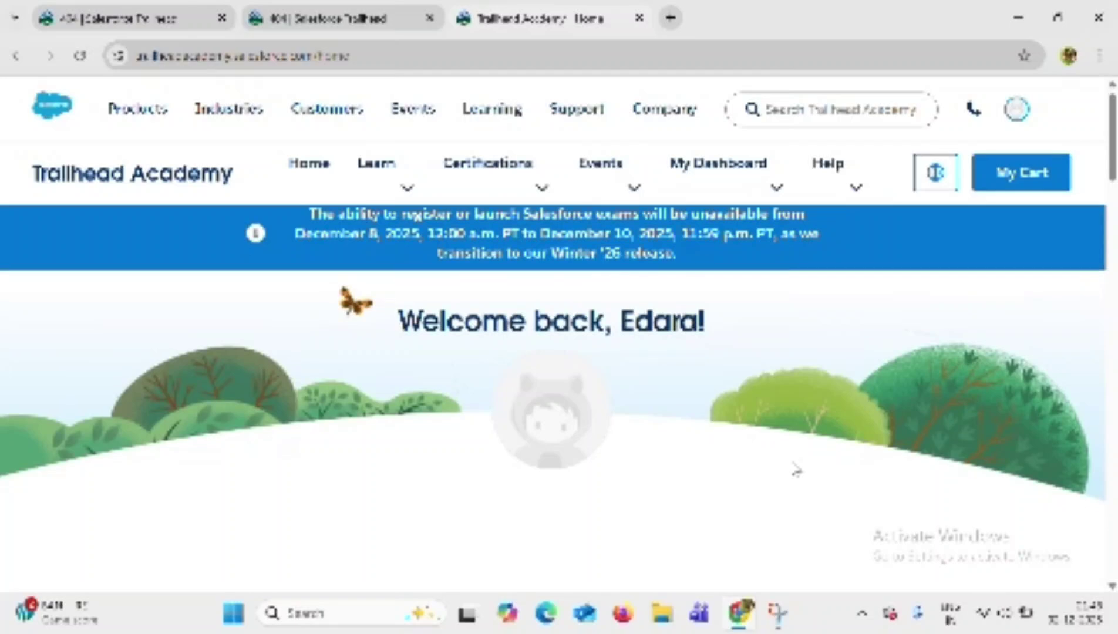
scroll(795, 470, "down", 7)
scroll(795, 470, "up", 7)
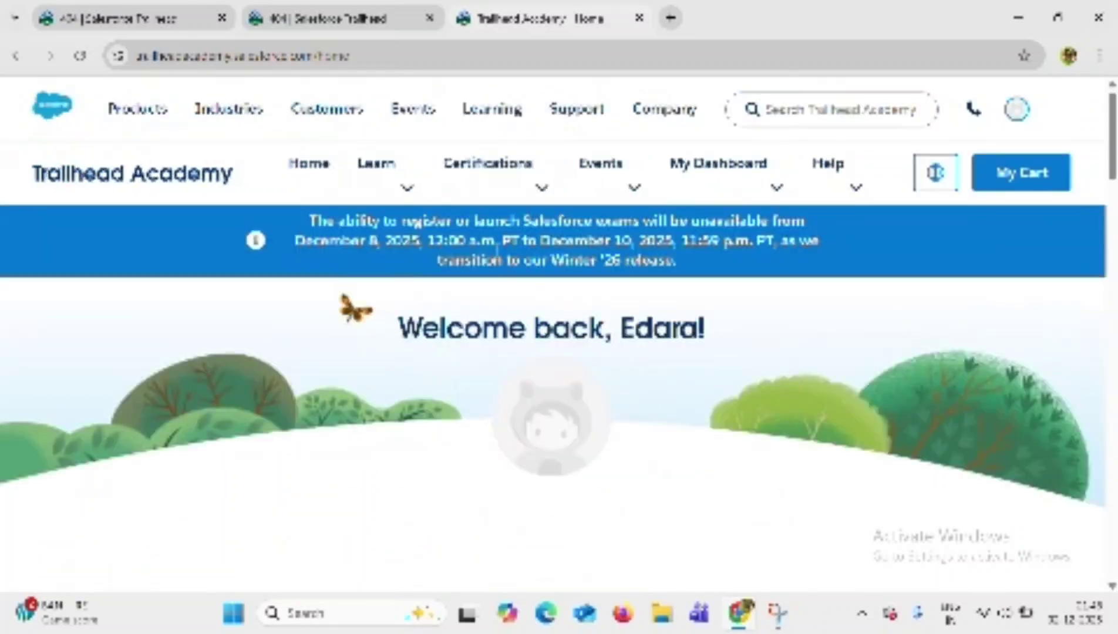
Open the Find a Certification catalog and sort it Alphabetical (A-Z).
left_click(517, 184)
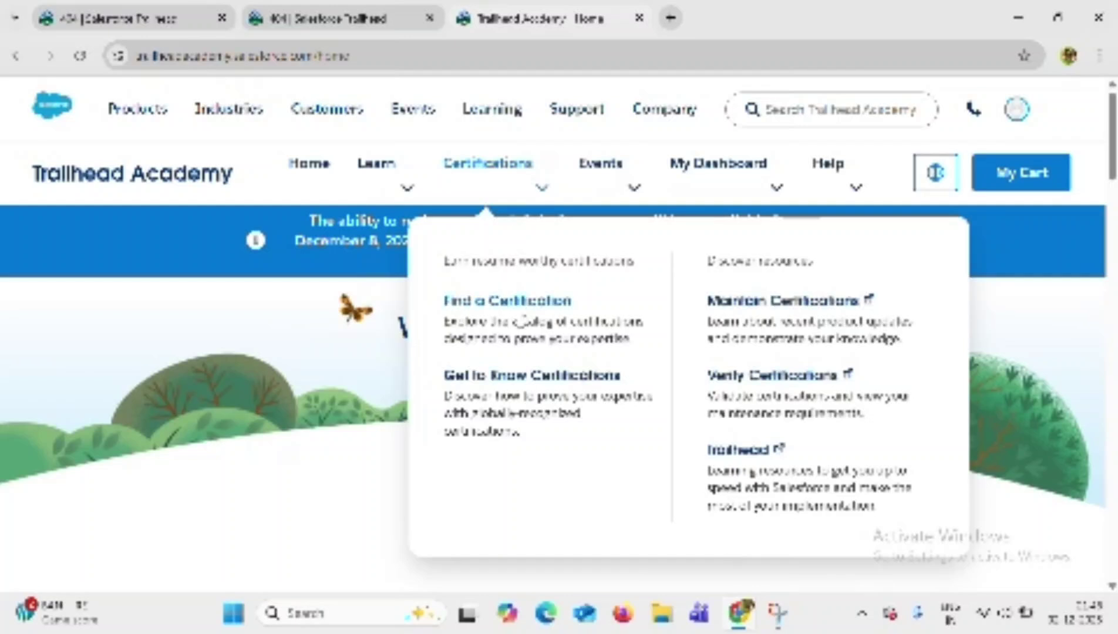
left_click(505, 305)
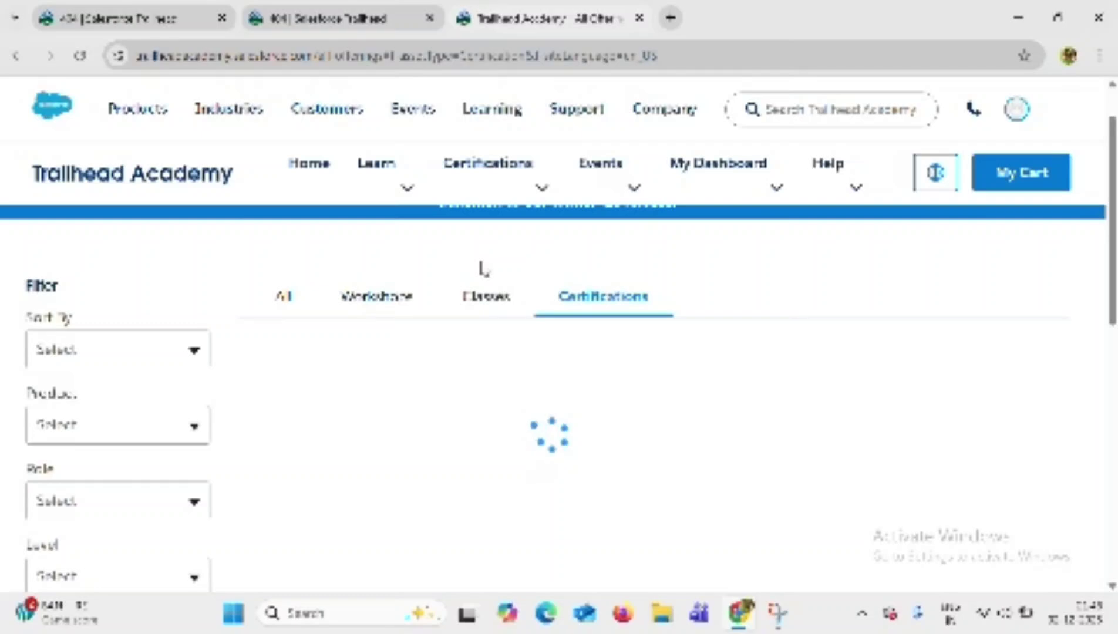
scroll(483, 264, "down", 3)
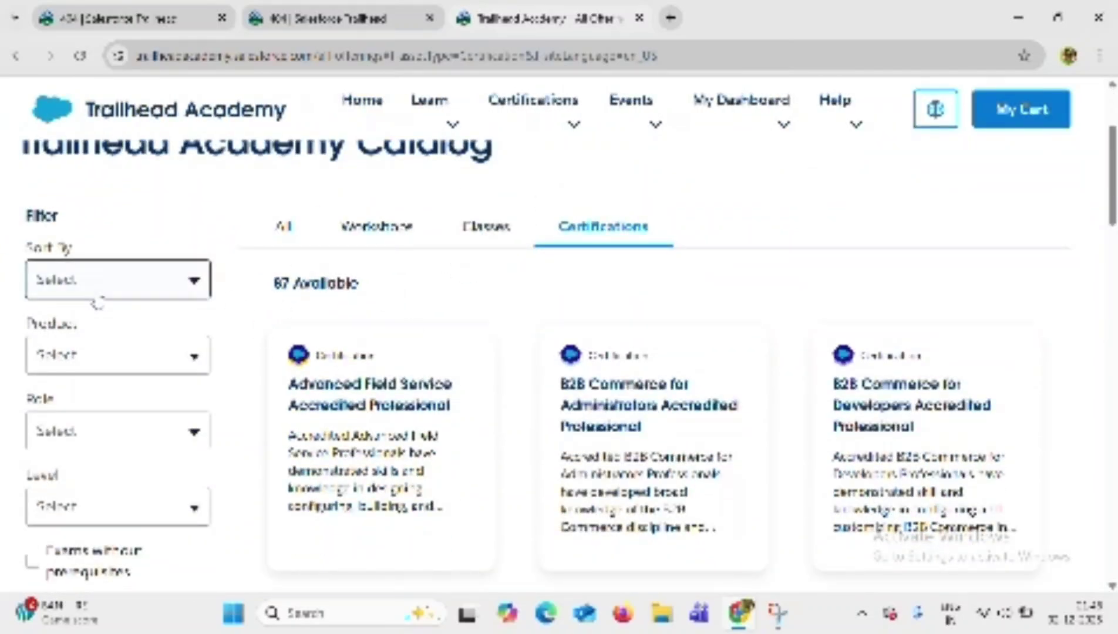
left_click(135, 292)
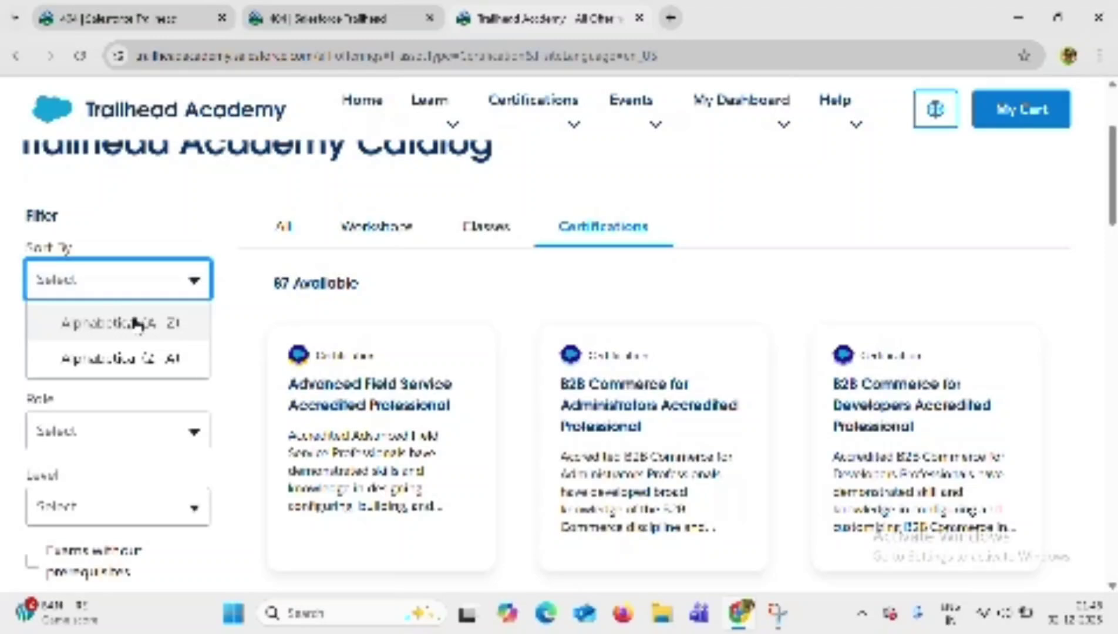
left_click(141, 321)
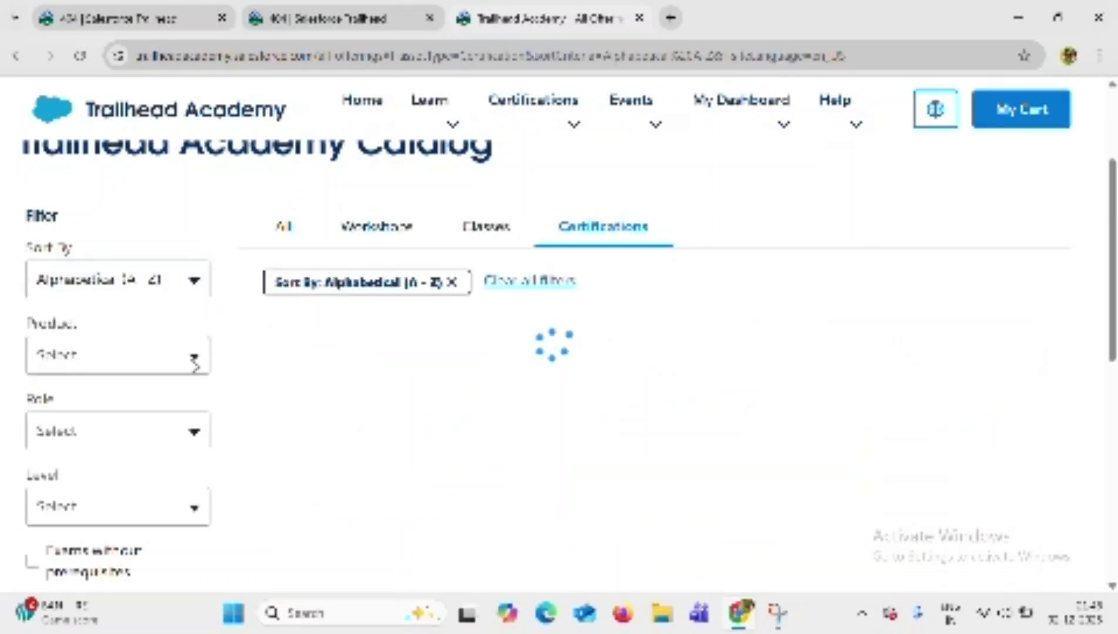
Filter the catalog to the Agentforce product and open Salesforce Certified Agentforce Specialist.
left_click(194, 362)
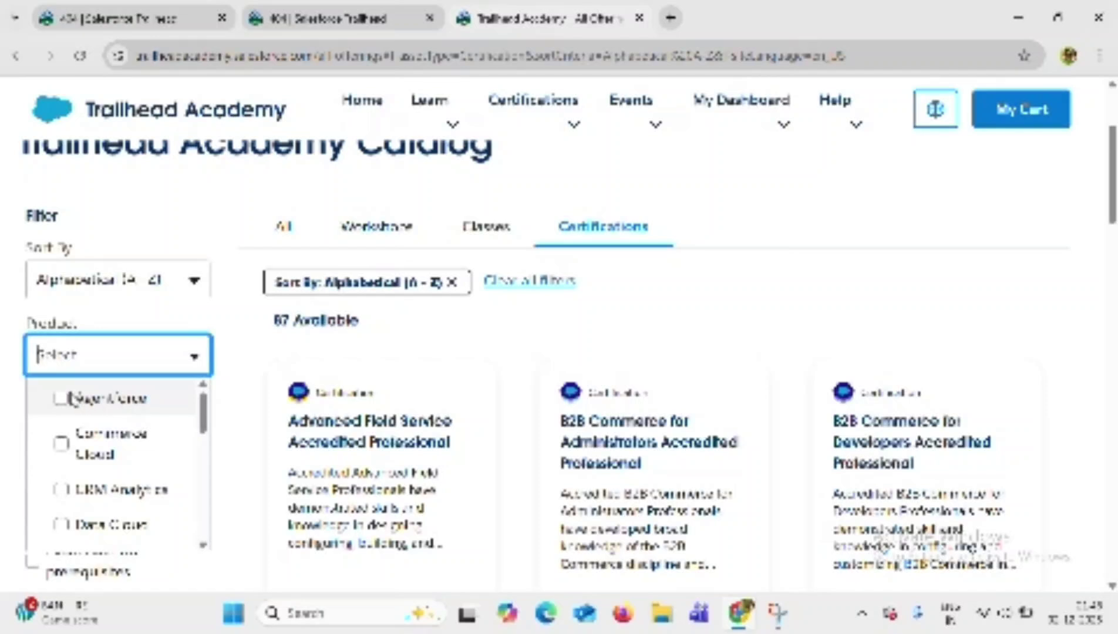
left_click(62, 400)
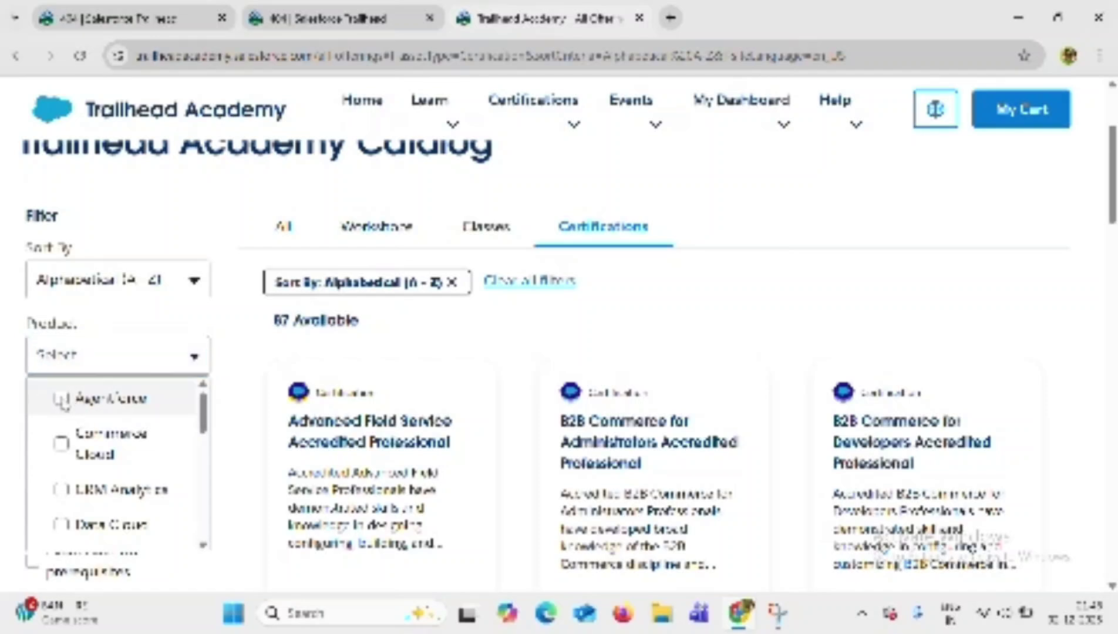
left_click(61, 399)
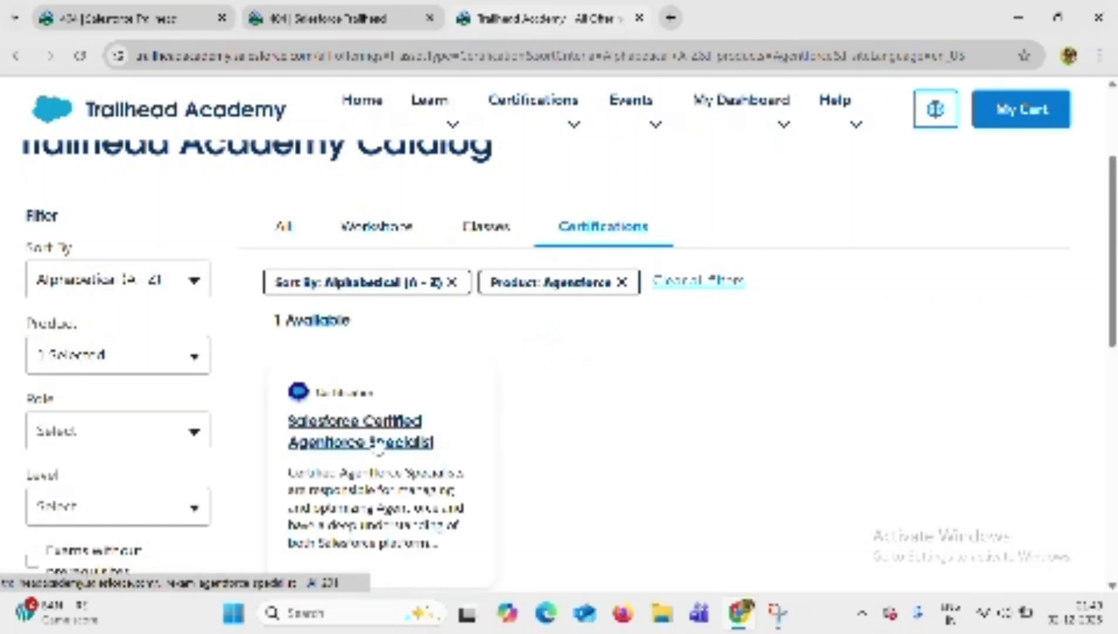
left_click(361, 432)
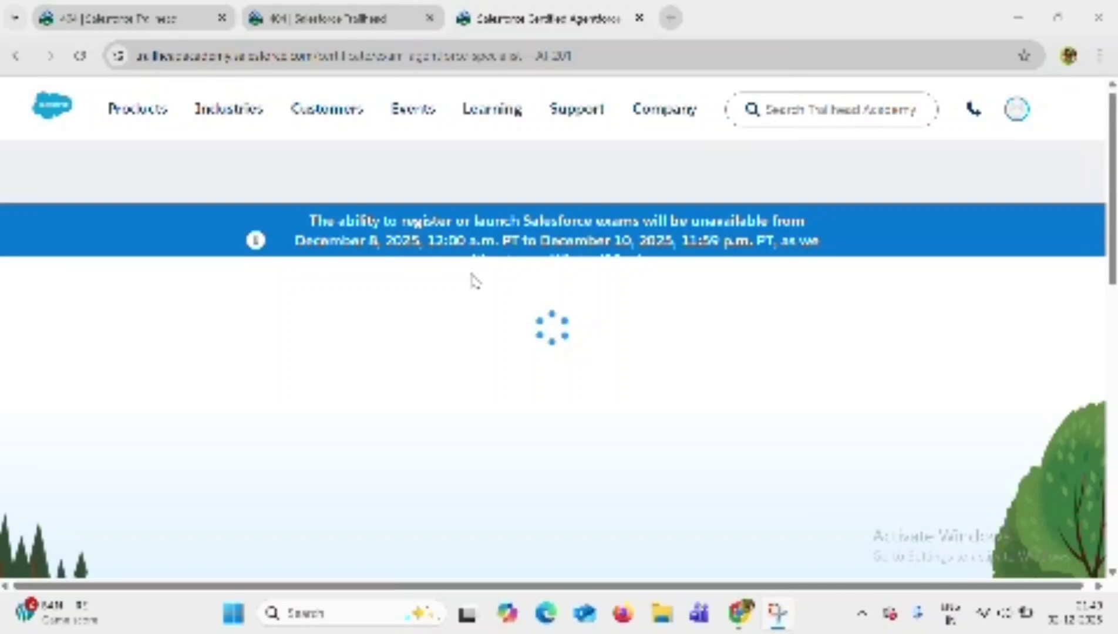
Choose Register Now > Test Center for the exam and continue to Complete My Profile.
scroll(475, 281, "down", 3)
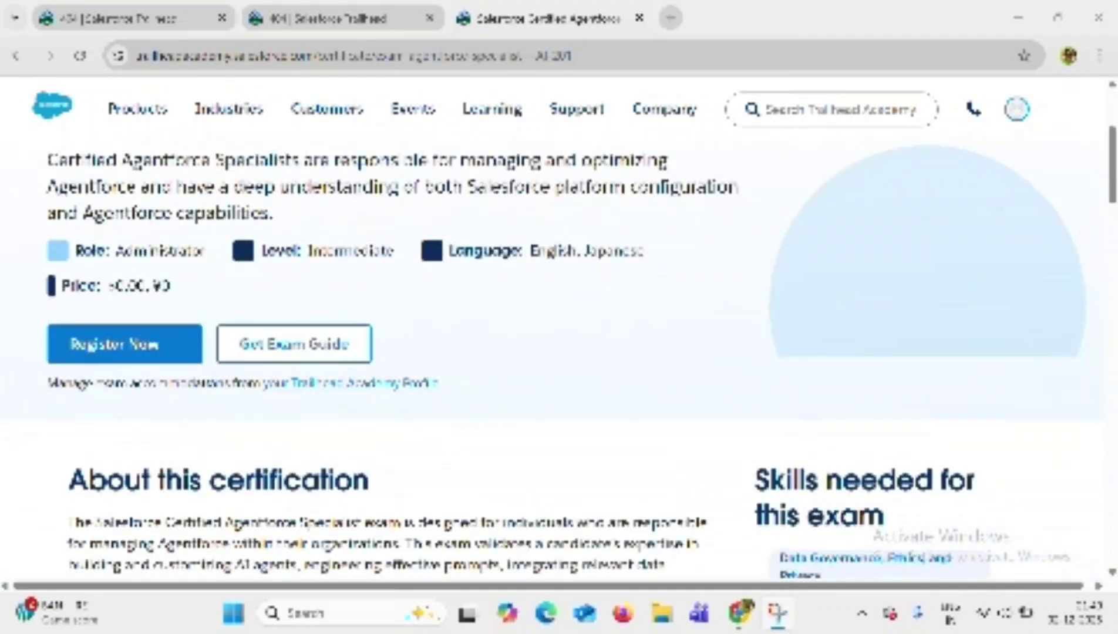
left_click(144, 357)
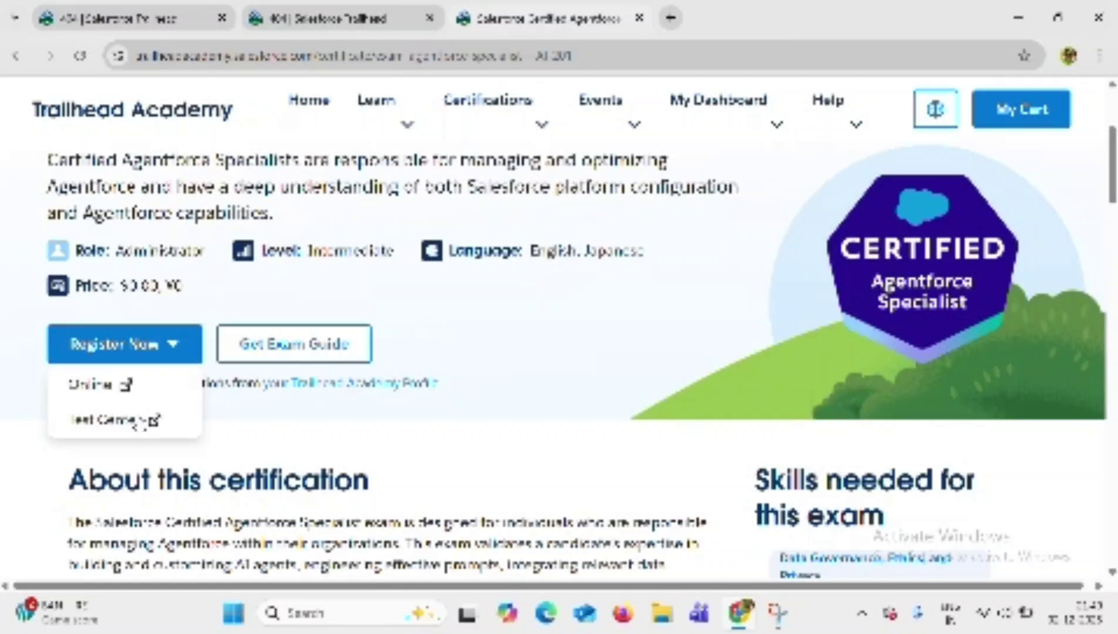
left_click(139, 421)
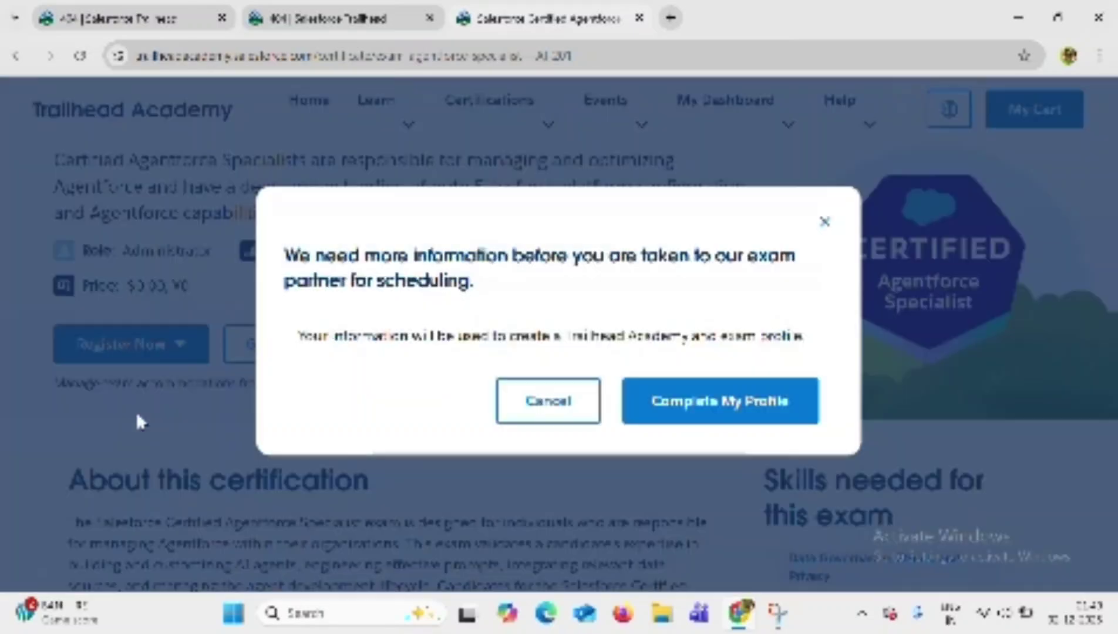
left_click(708, 397)
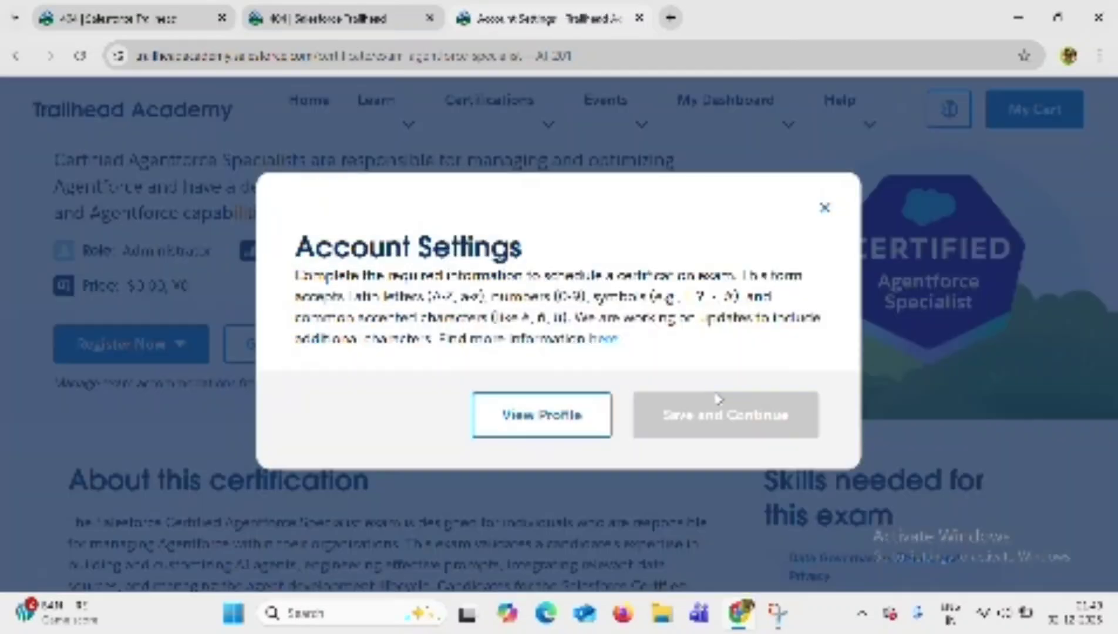
Enter the legal first name and accept the autofilled legal last name.
scroll(609, 332, "down", 3)
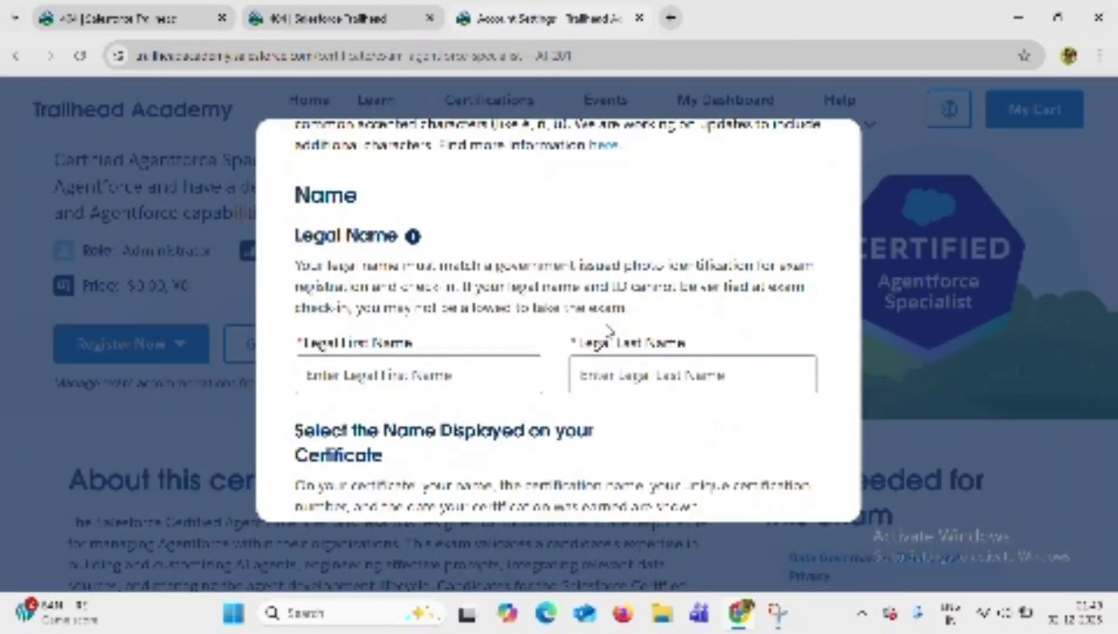
scroll(564, 276, "down", 3)
left_click(477, 238)
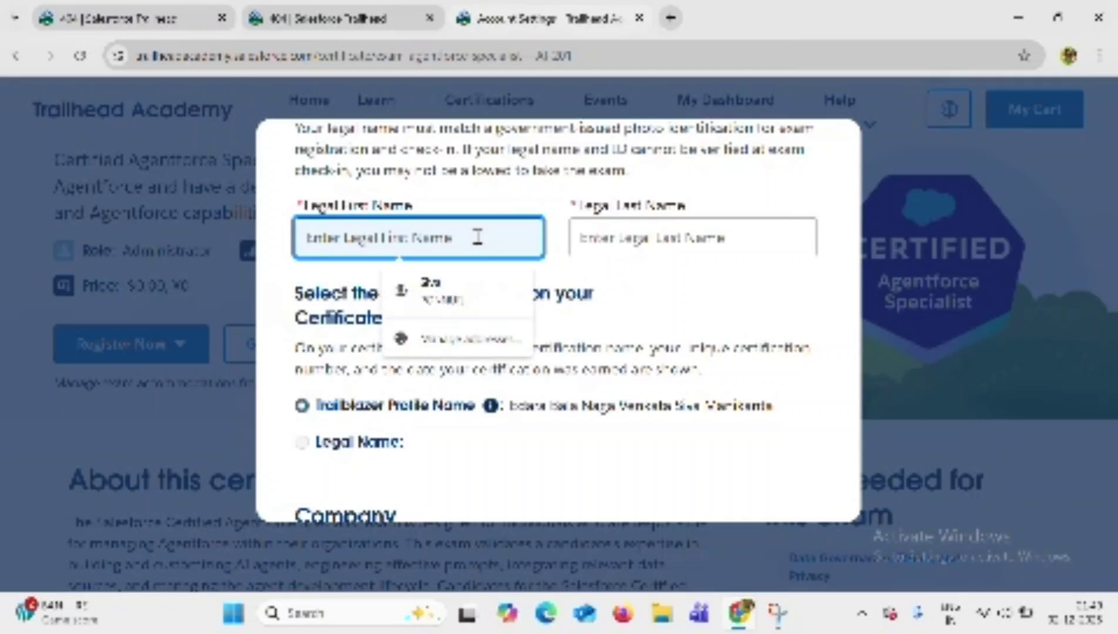
type("edara")
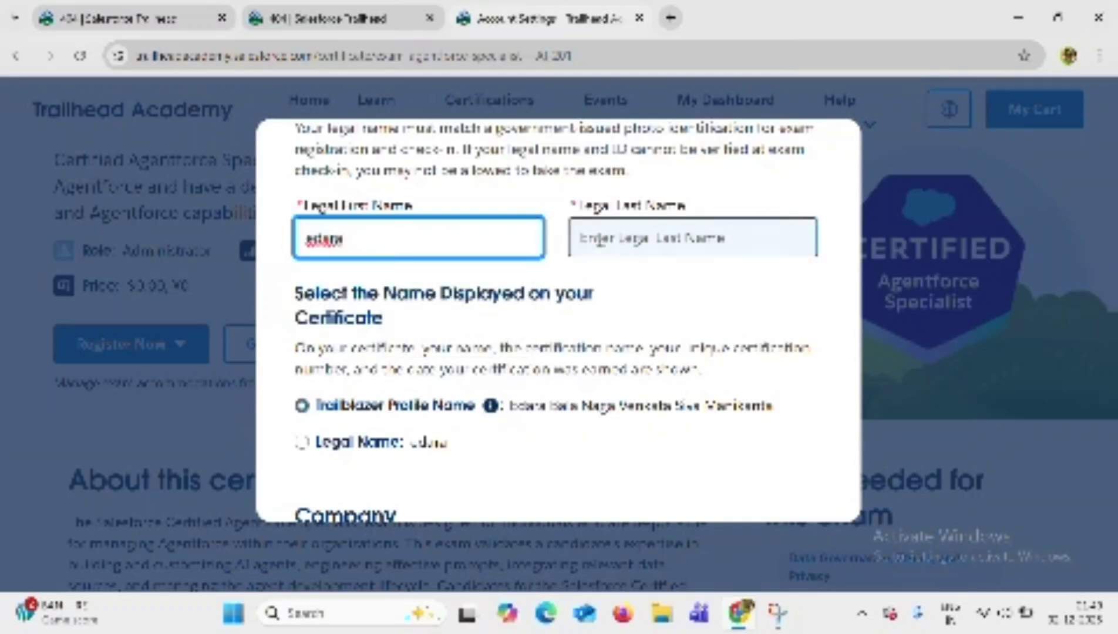
left_click(593, 236)
type("m")
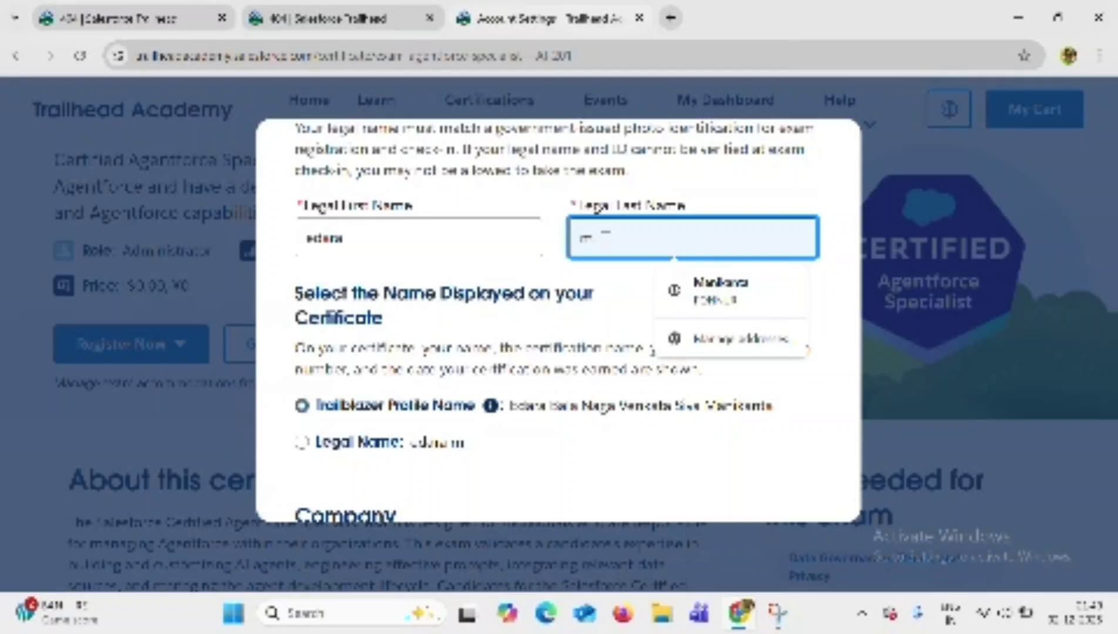
key("Down")
left_click(699, 296)
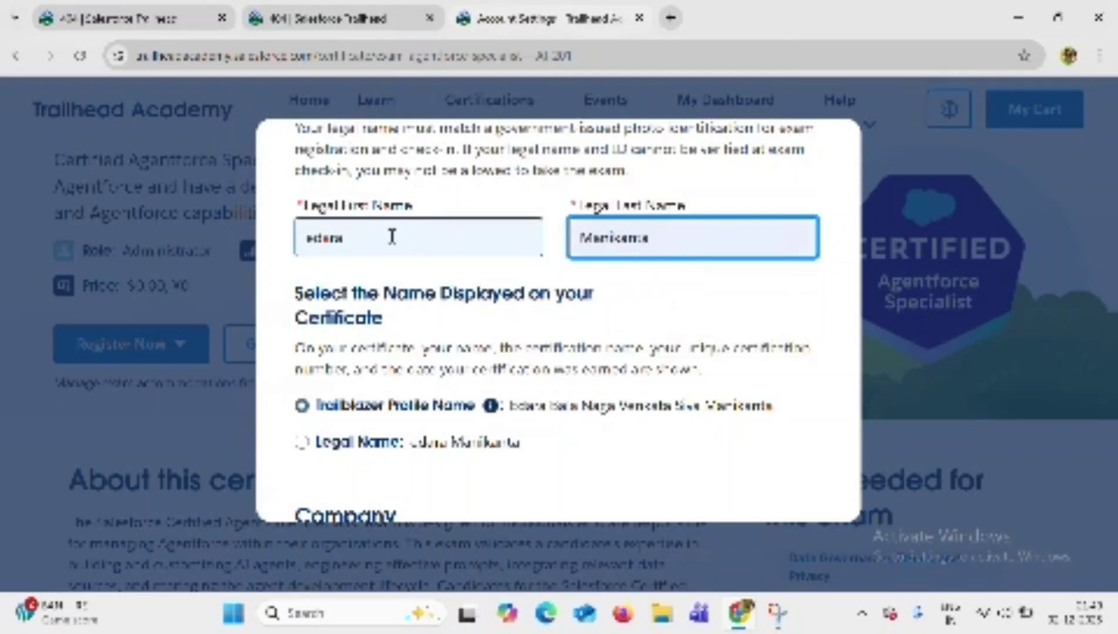
Retype the legal first name and remove its lowercase first letter.
left_click(323, 238)
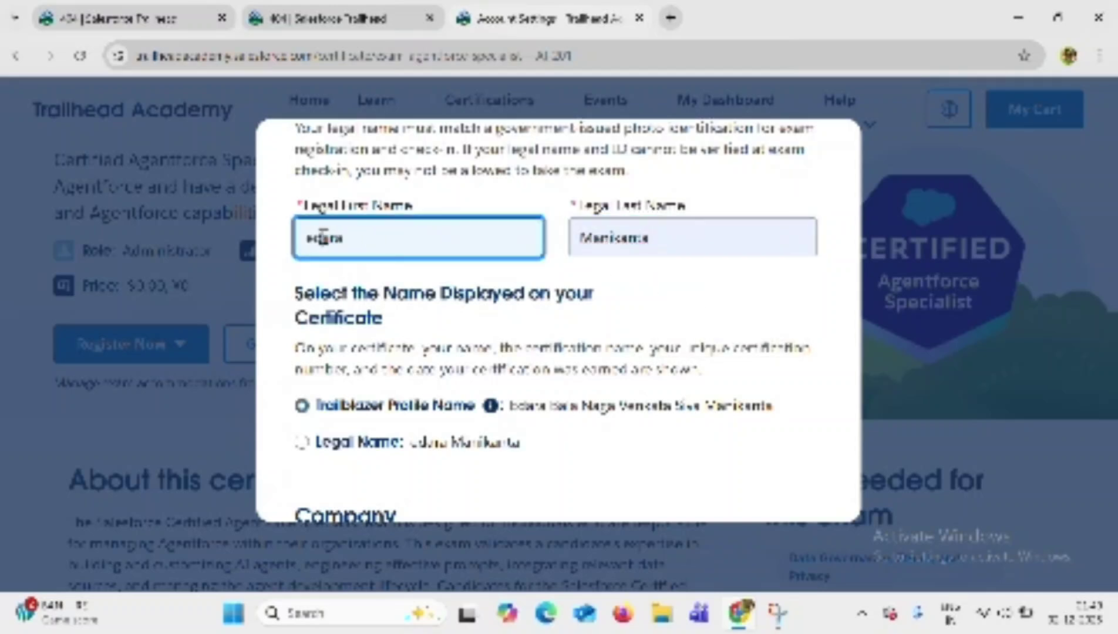
double_click(324, 238)
type("Edara")
key("BackSpace")
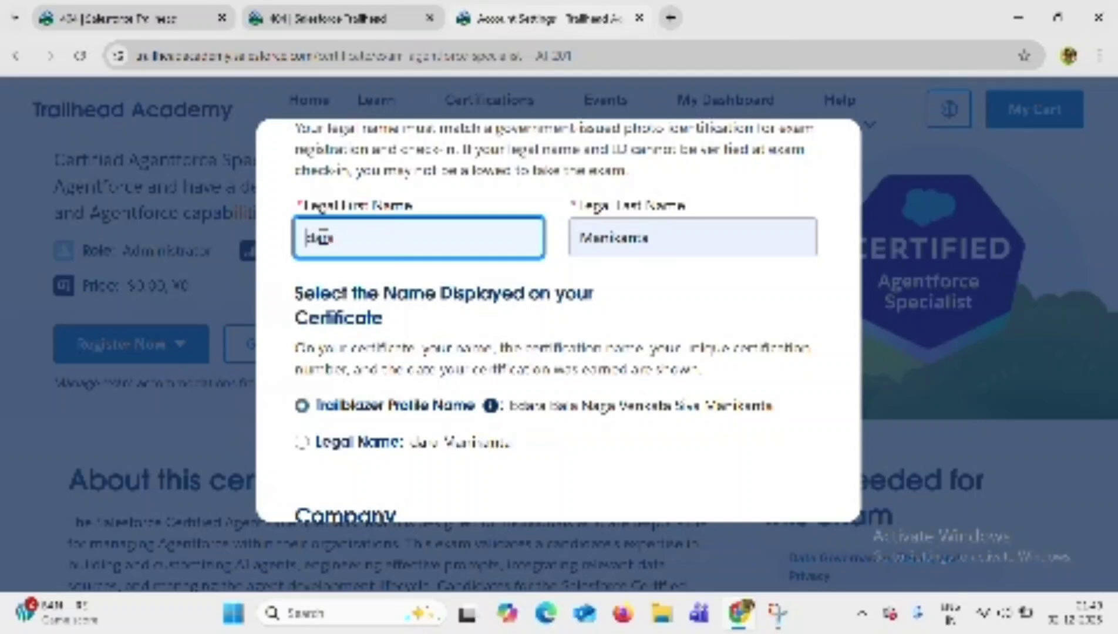
Finish capitalising the first name and begin the company name, trimming misspelled characters.
type("Edara")
scroll(364, 282, "down", 3)
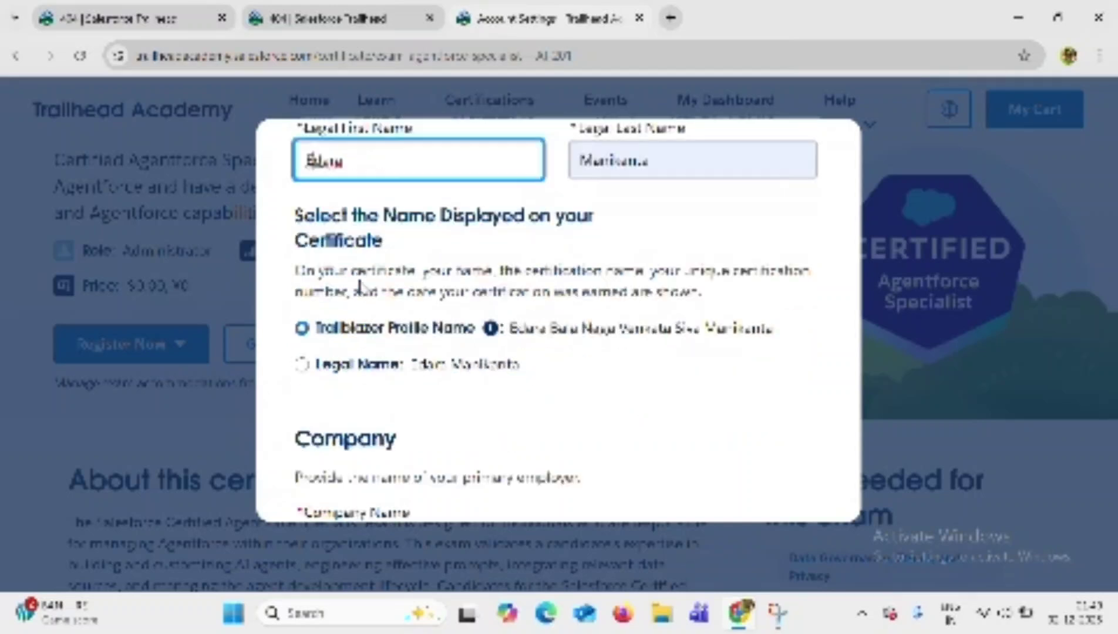
scroll(418, 320, "down", 3)
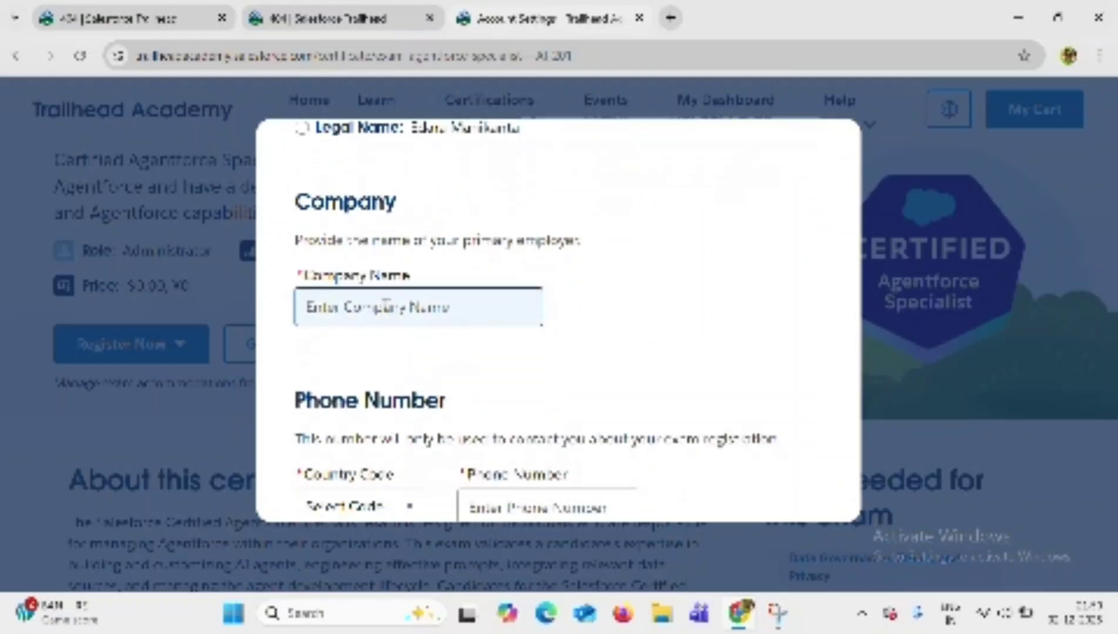
left_click(389, 308)
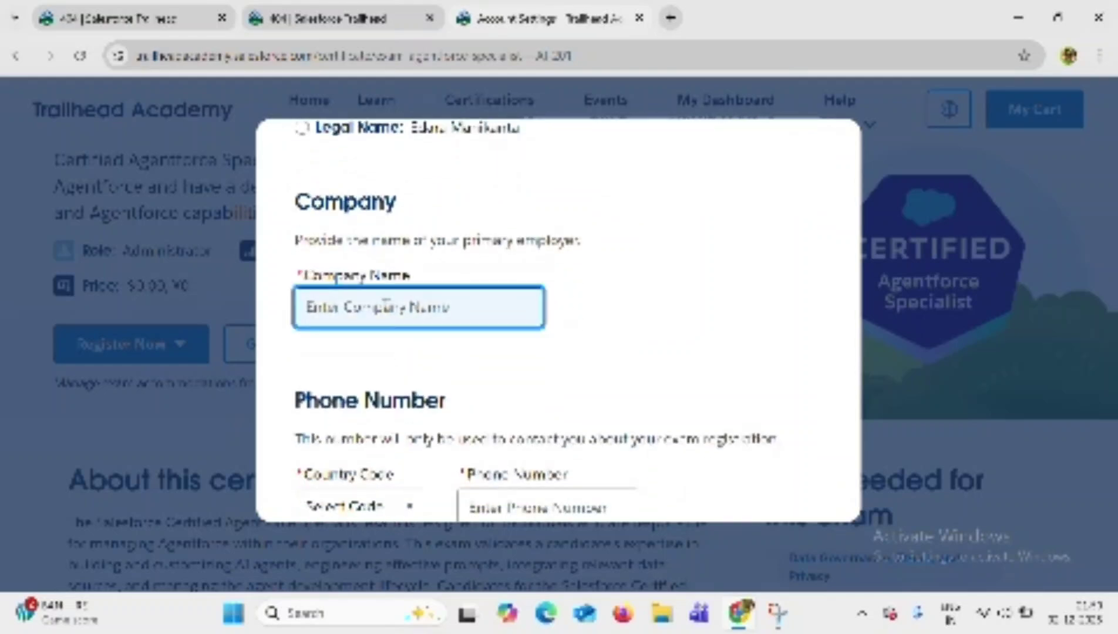
type("nri")
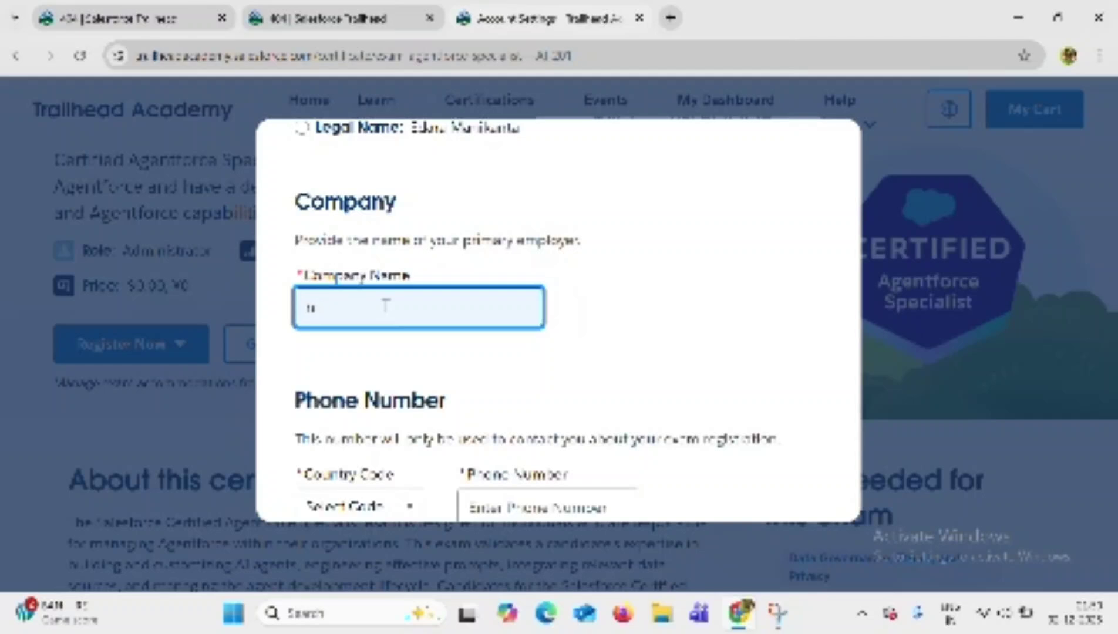
key("BackSpace")
type("M")
type("RC")
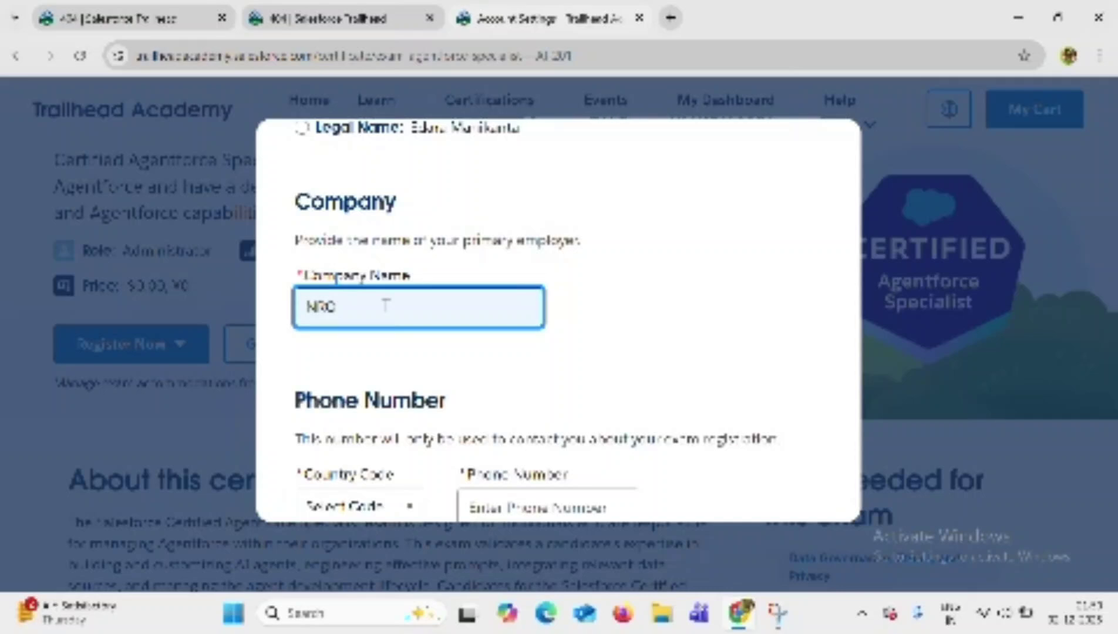
type(" INSTUT")
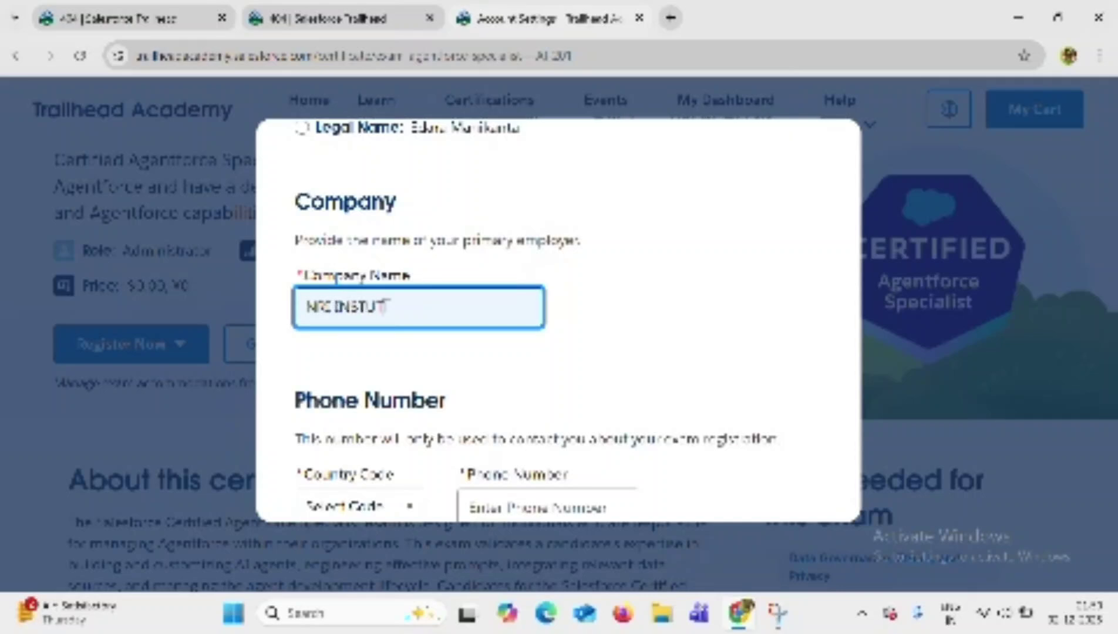
key("BackSpace")
key("BackSpace")
key("BackSpace")
key("BackSpace")
key("BackSpace")
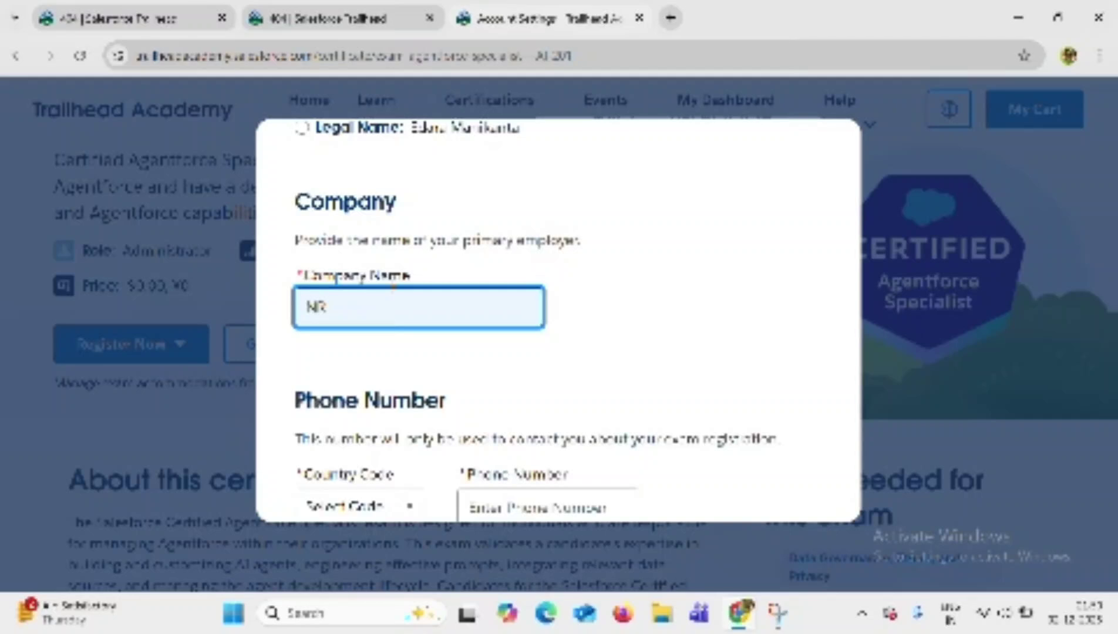
Paste the full company name NR INSTITUTE OF TECHNOLOGY.
type("INSTITUTE OF TECHNOLOGY")
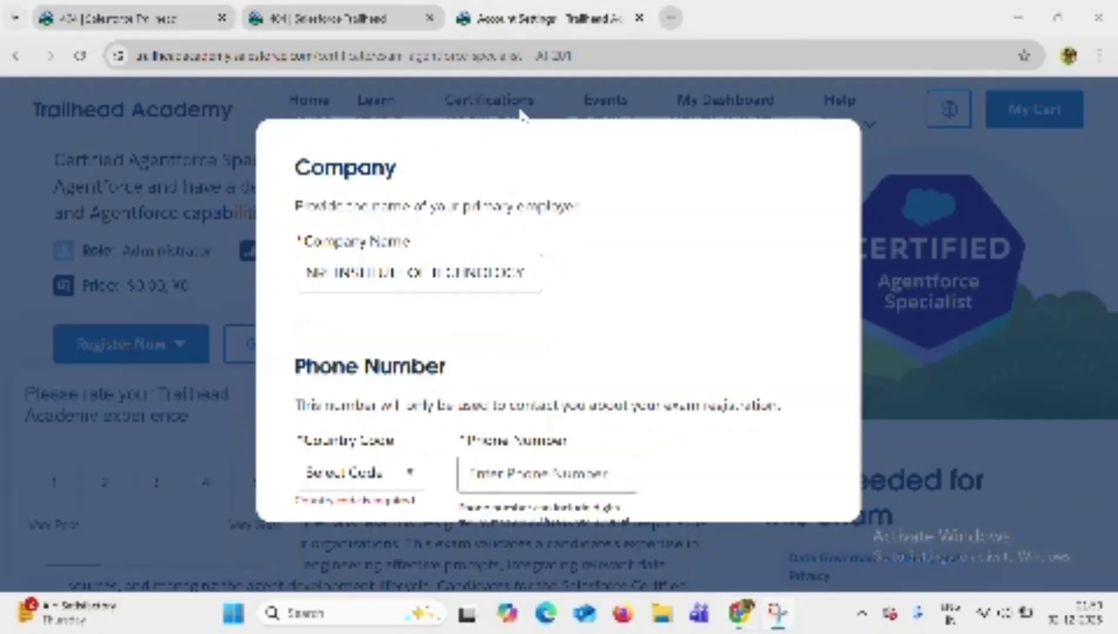
scroll(521, 262, "down", 1)
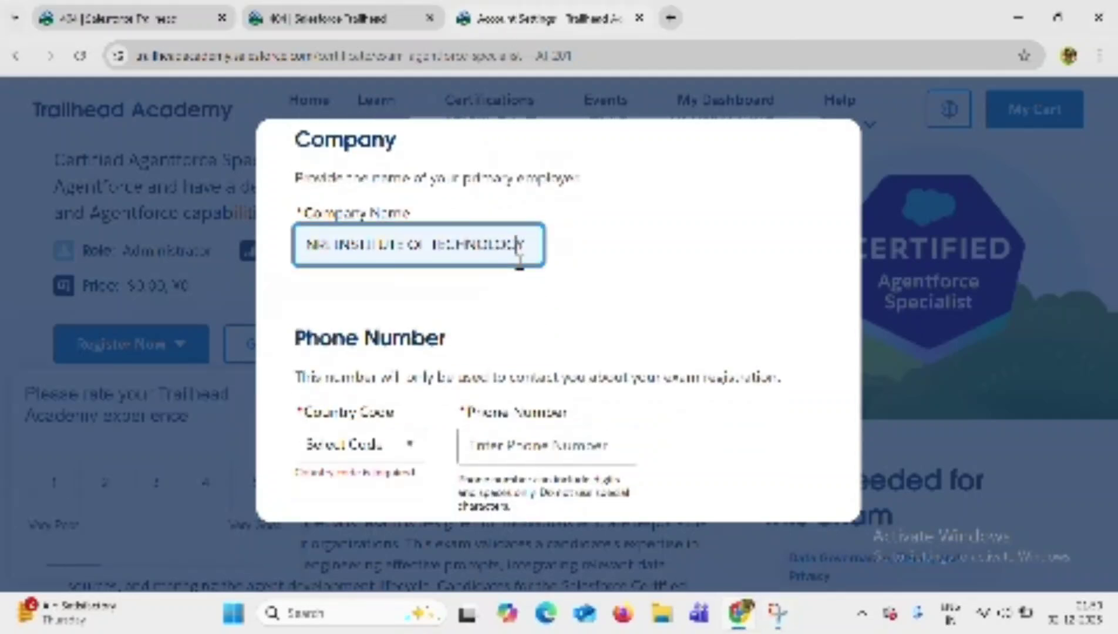
scroll(519, 262, "down", 5)
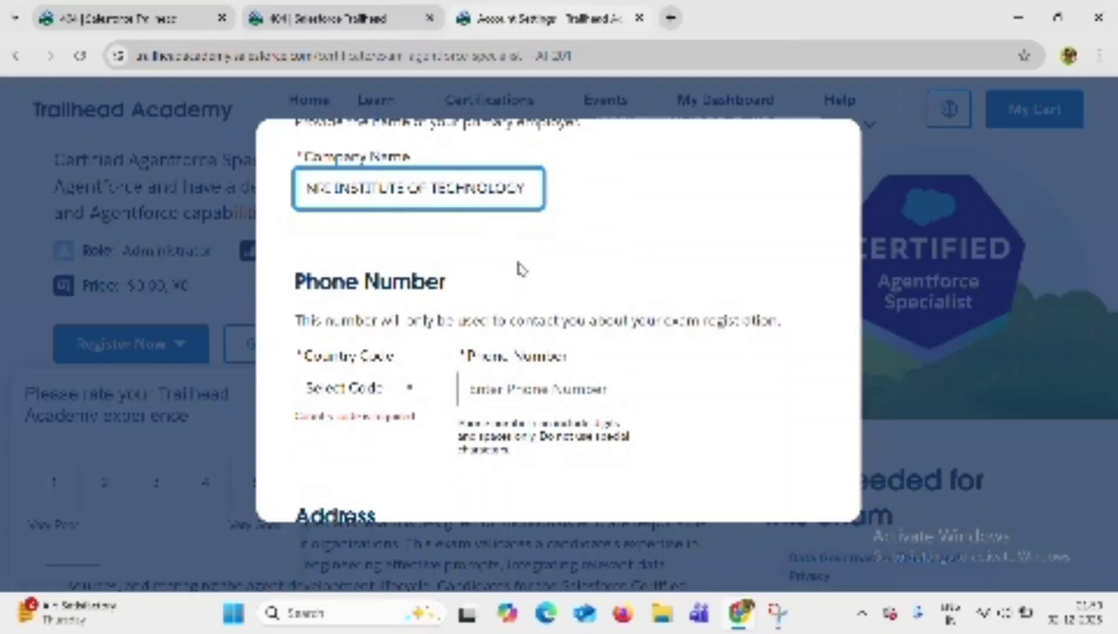
Set the phone country code to India (IN +91) and enter the contact phone number.
left_click(392, 292)
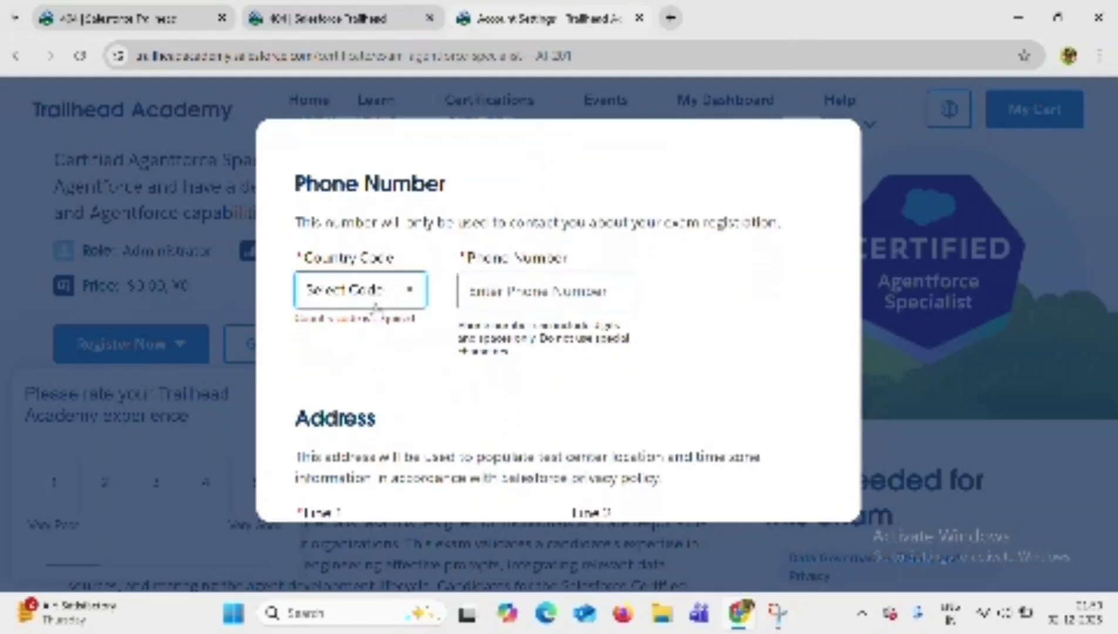
left_click(350, 333)
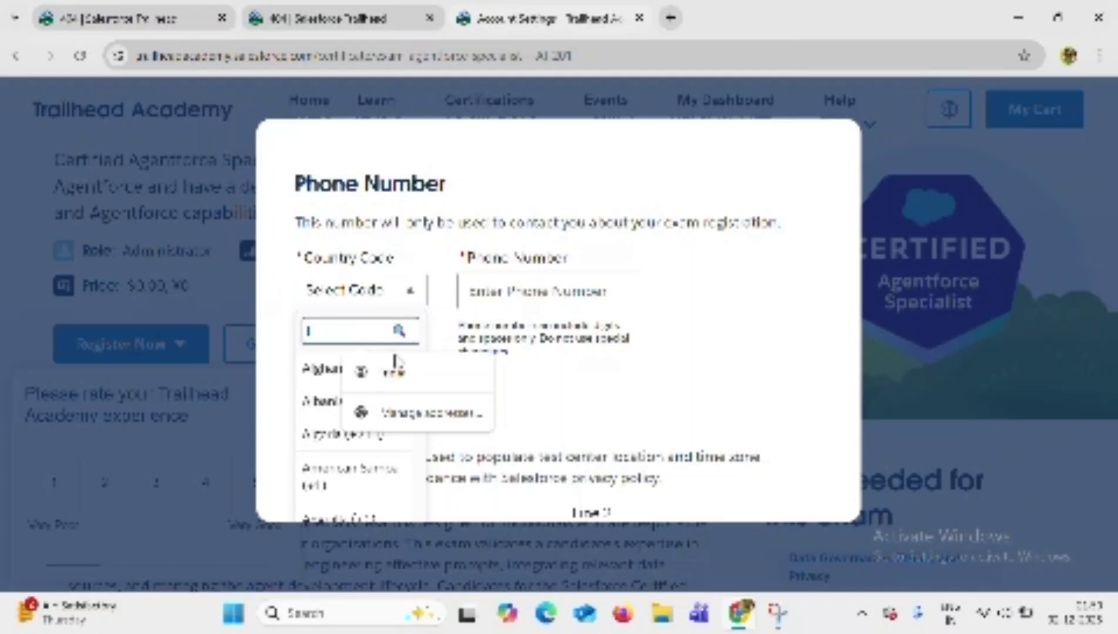
left_click(394, 373)
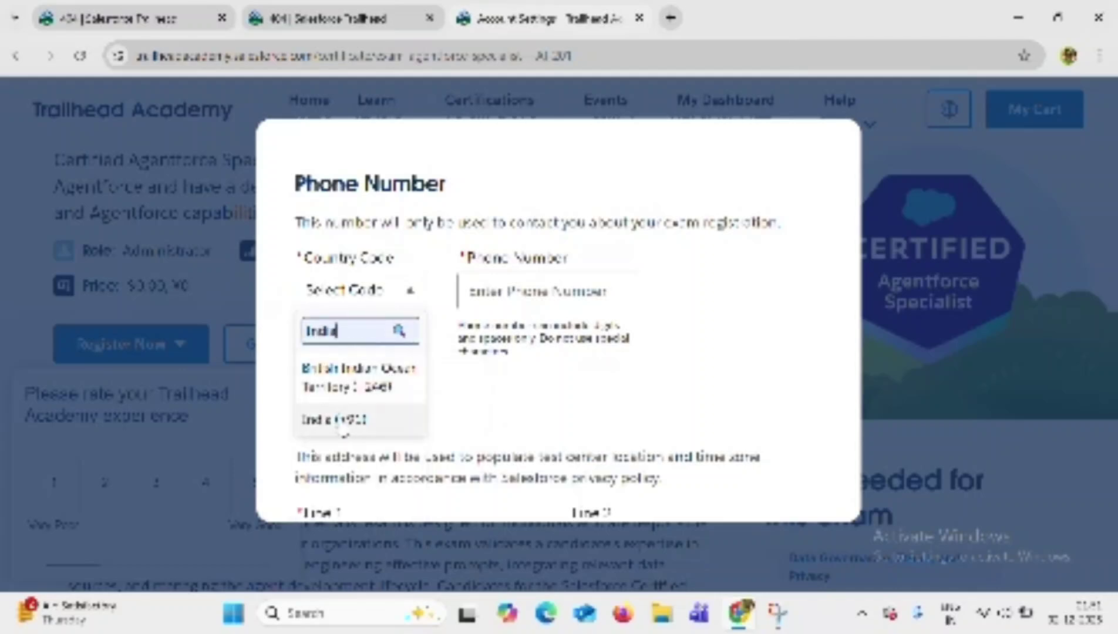
left_click(335, 419)
left_click(469, 292)
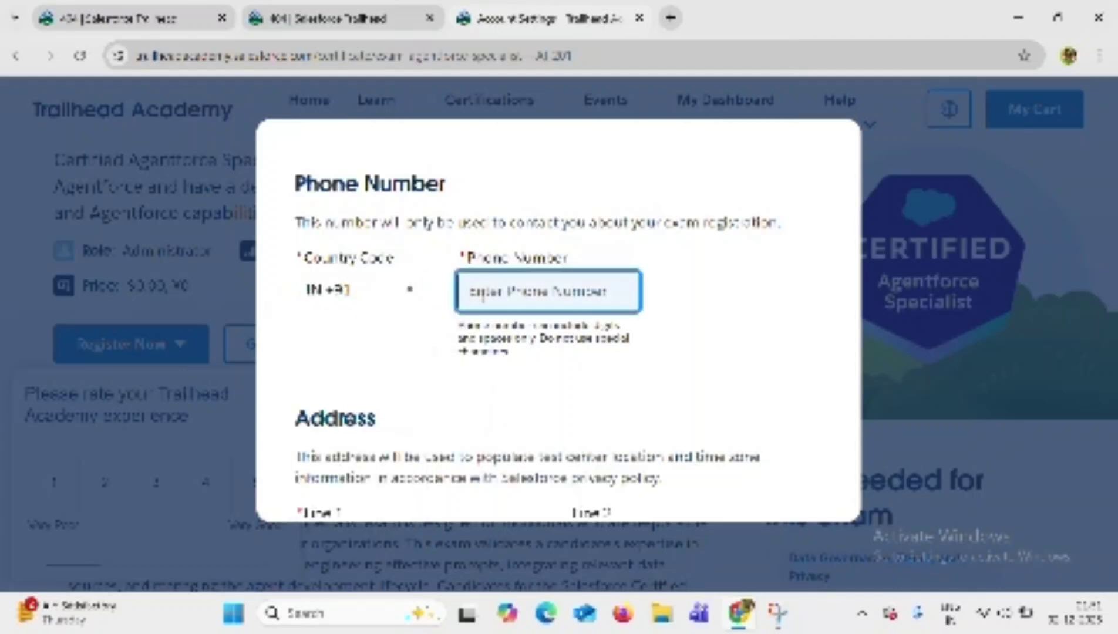
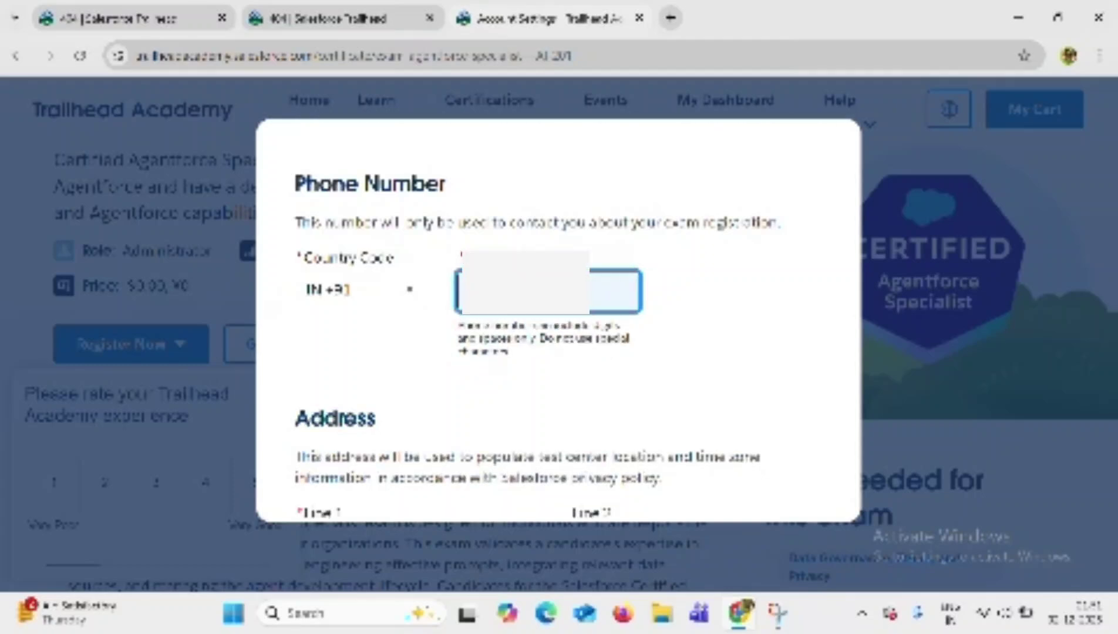
scroll(483, 303, "down", 5)
Set the address state to Andhra Pradesh.
scroll(483, 303, "down", 2)
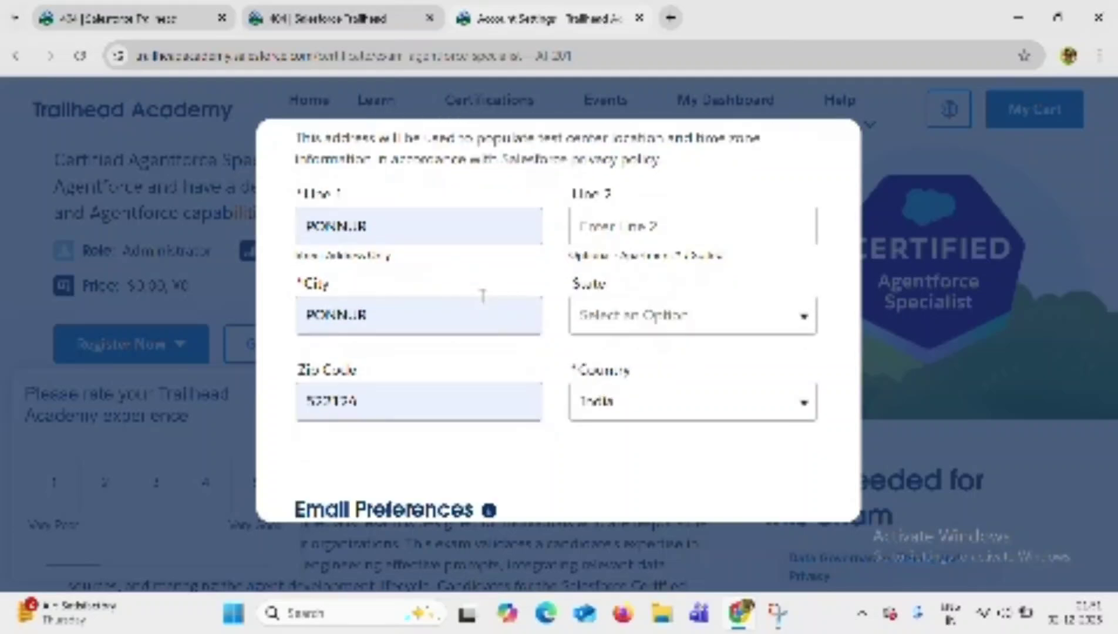
left_click(640, 317)
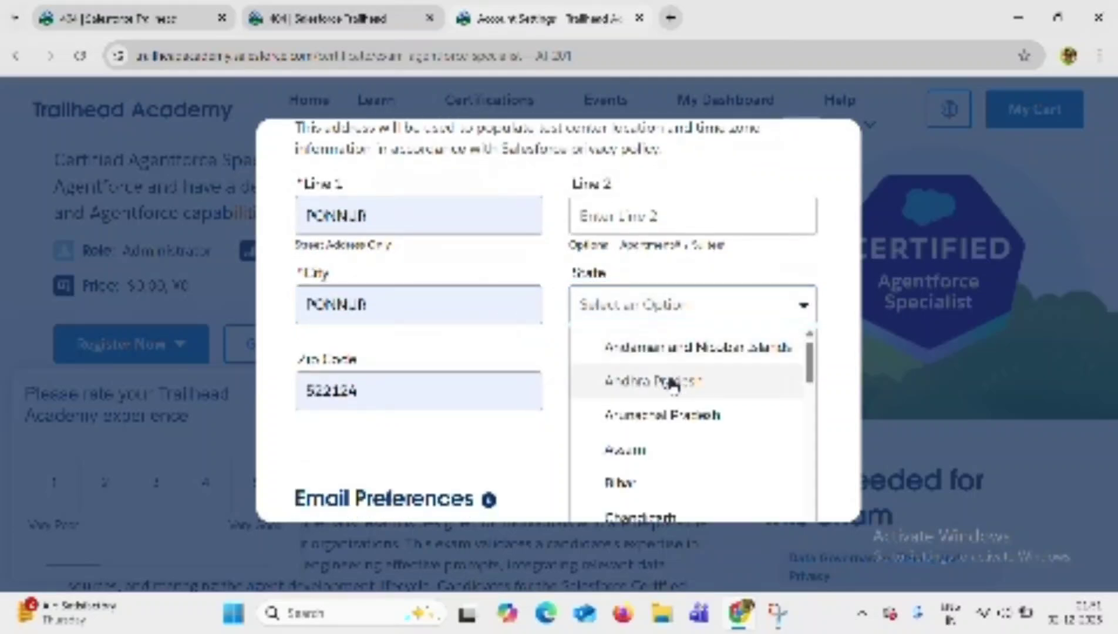
left_click(673, 383)
Save the Account Settings without accommodations and continue to exam registration.
scroll(673, 384, "down", 3)
scroll(674, 386, "down", 5)
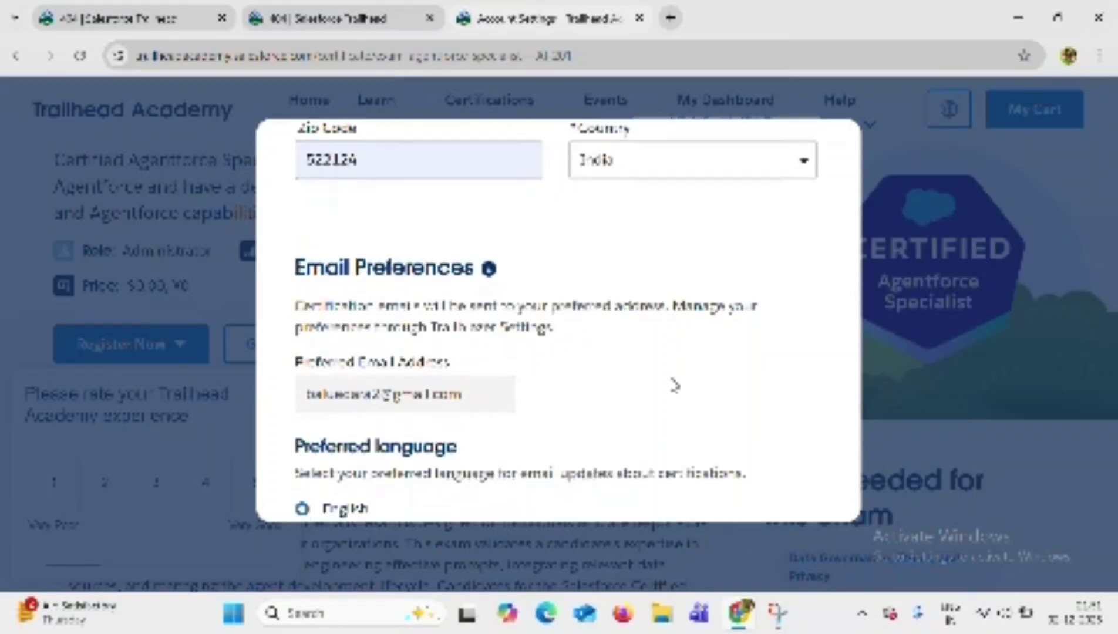
scroll(675, 386, "down", 4)
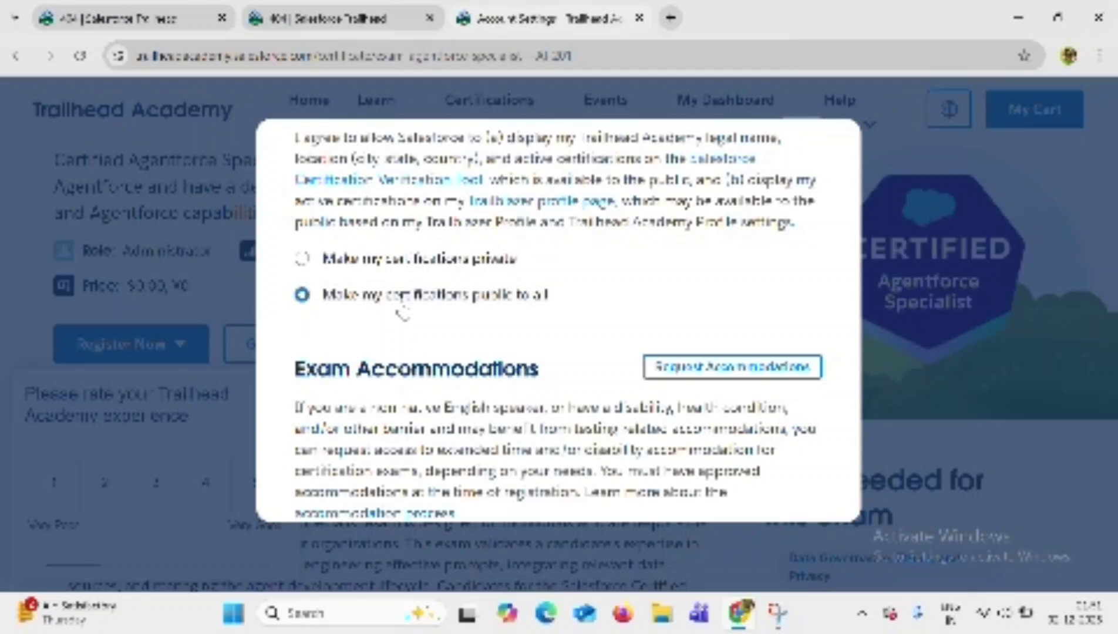
scroll(636, 357, "down", 3)
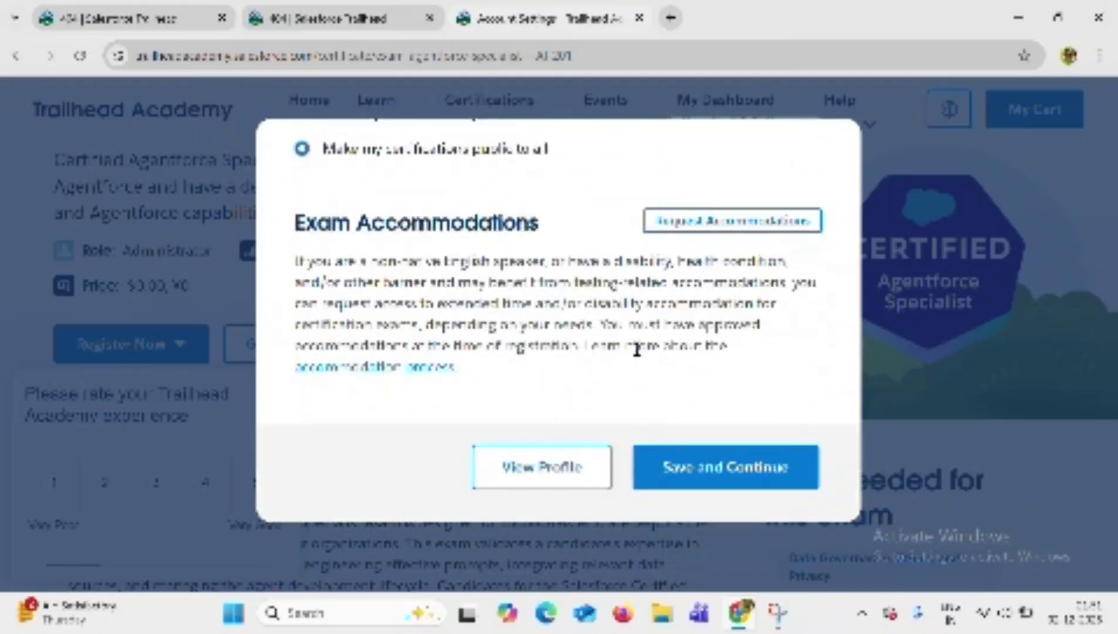
left_click(694, 469)
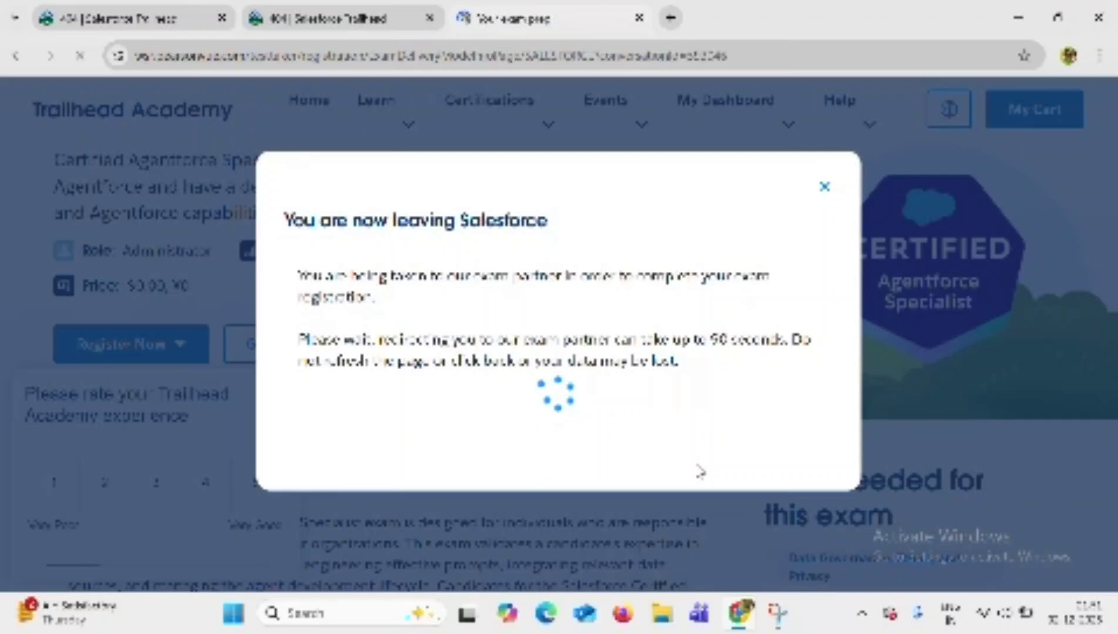
Continue past Pearson VUE's AI-201 Agentforce Specialist 'Your exam prep' page with Next.
scroll(701, 473, "down", 10)
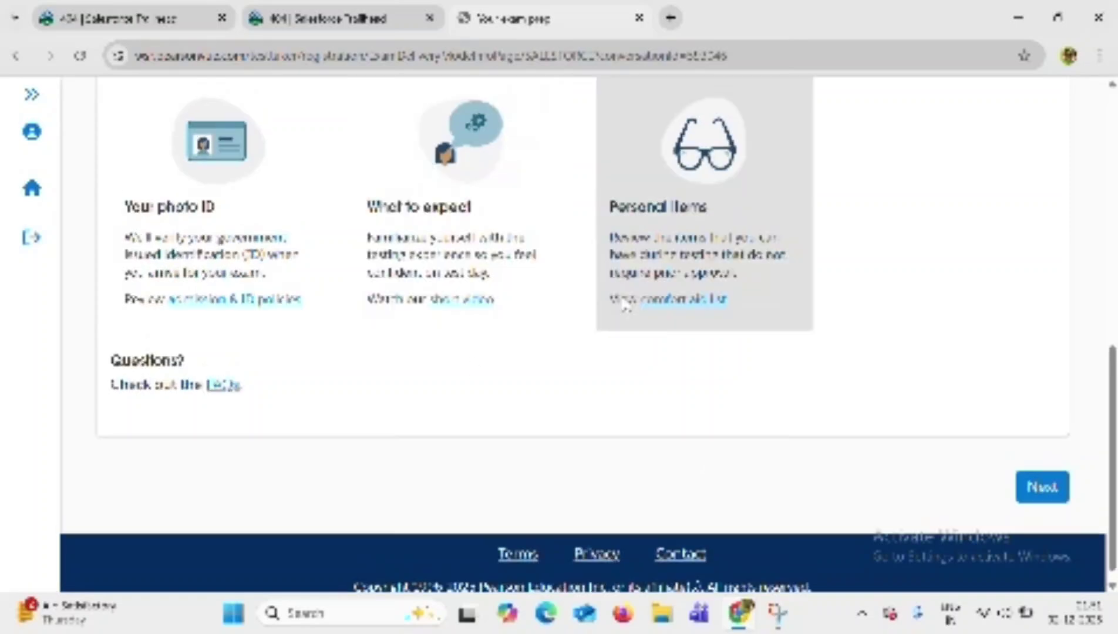
scroll(623, 302, "down", 4)
scroll(624, 299, "down", 5)
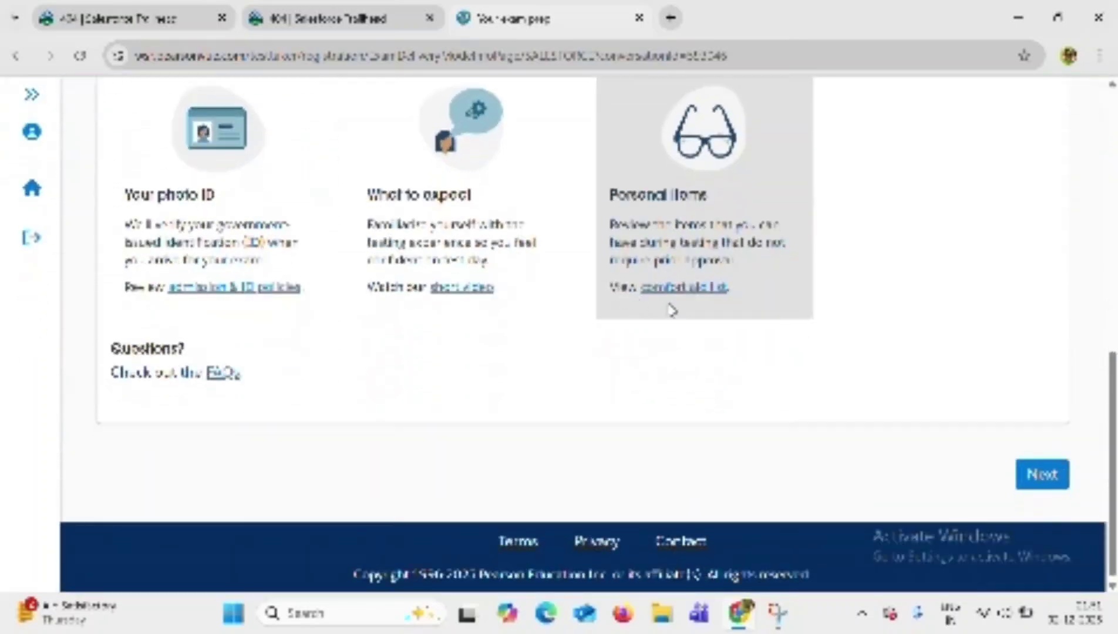
left_click(1041, 479)
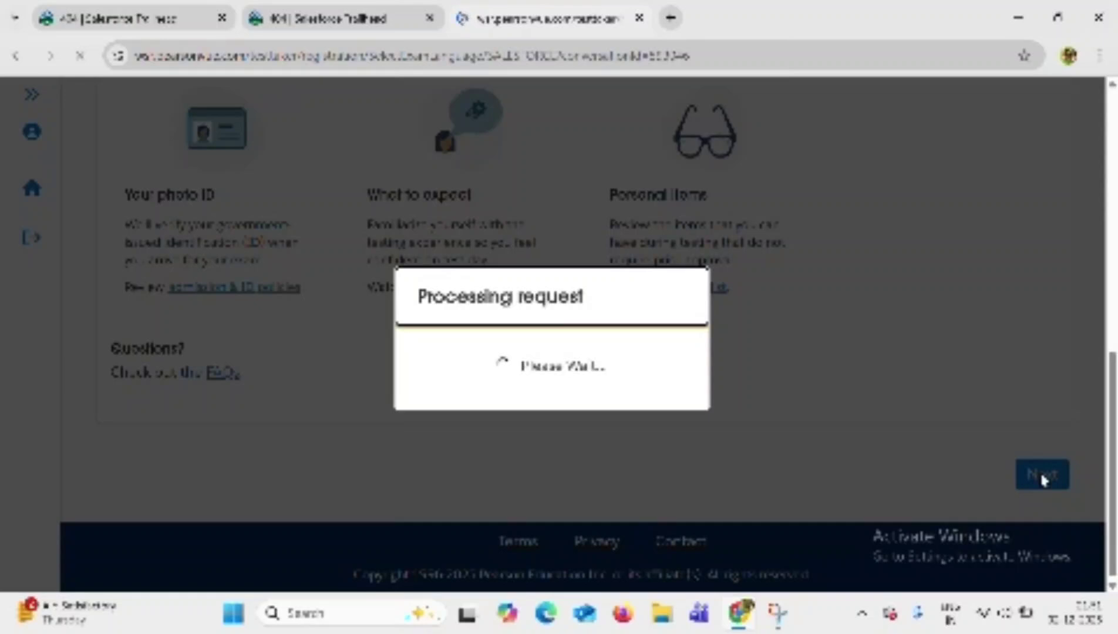
Keep English for the AI-201 exam and agree to Salesforce's admission, reschedule and cancellation policies.
scroll(1043, 480, "down", 5)
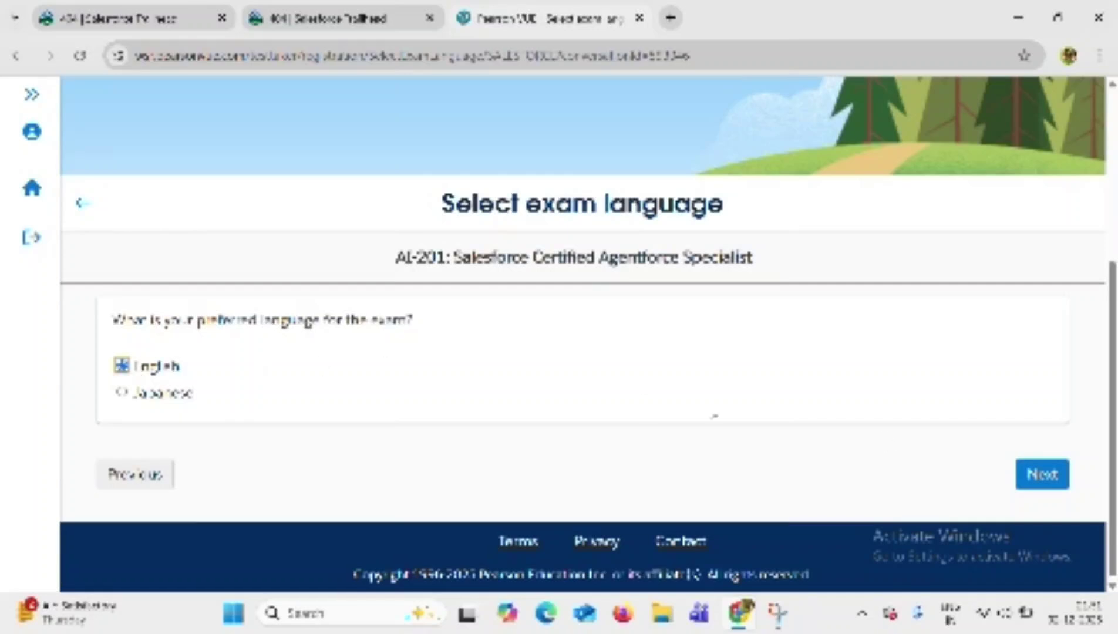
left_click(1022, 475)
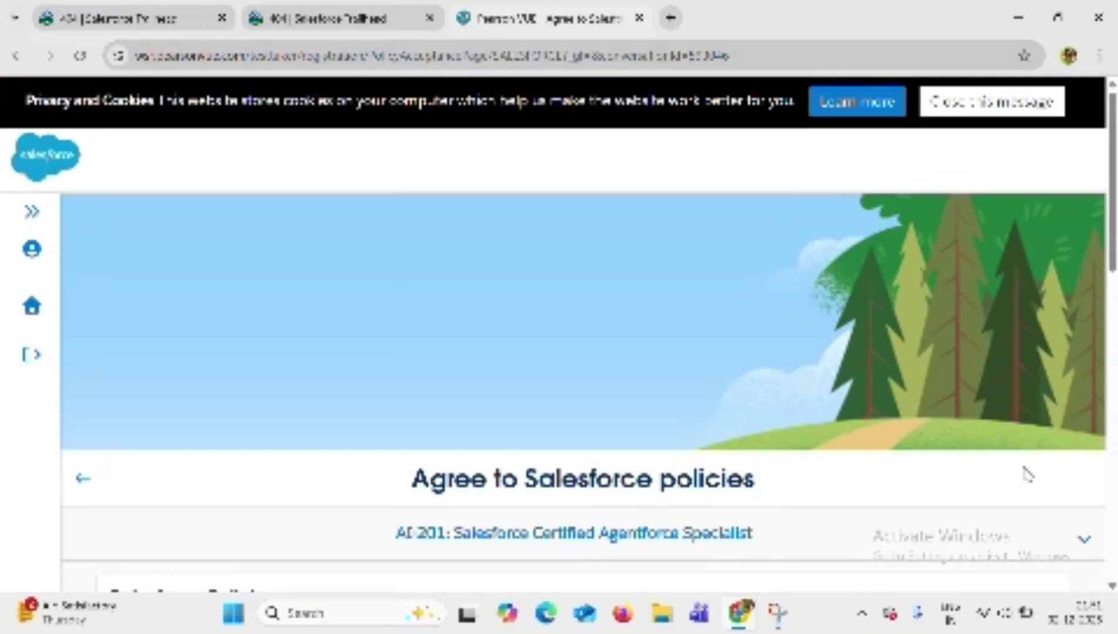
scroll(1027, 474, "down", 10)
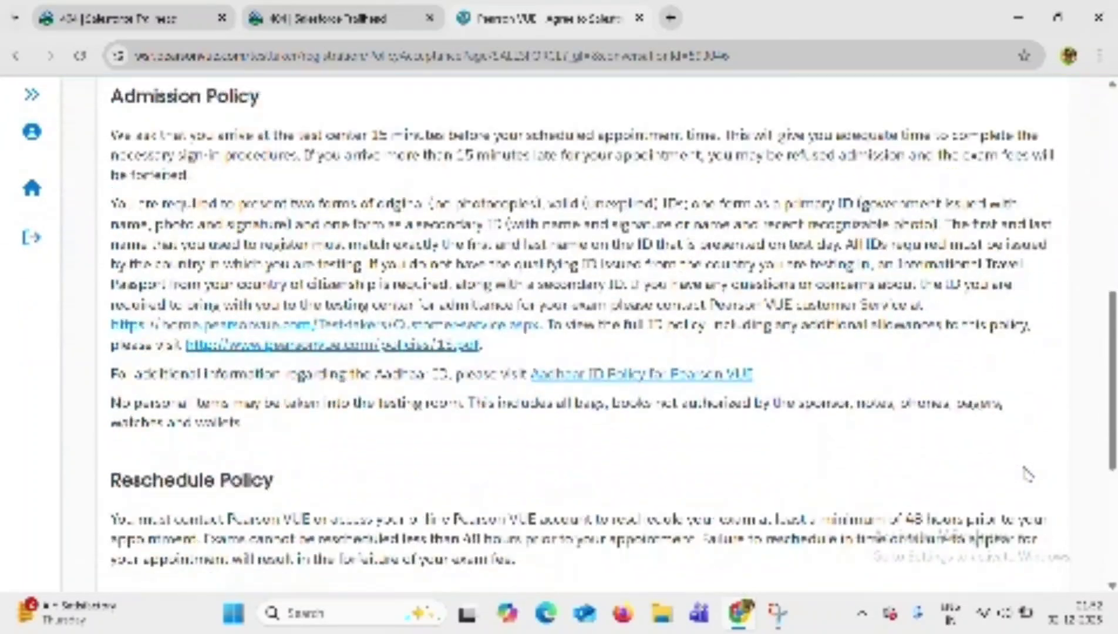
scroll(1027, 475, "down", 5)
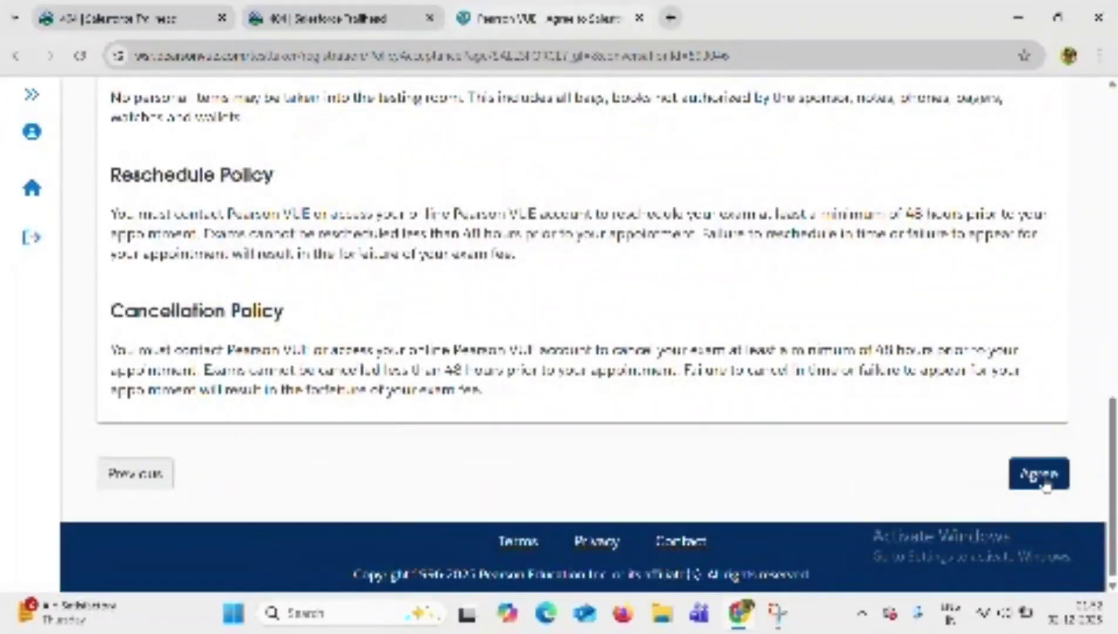
left_click(1043, 483)
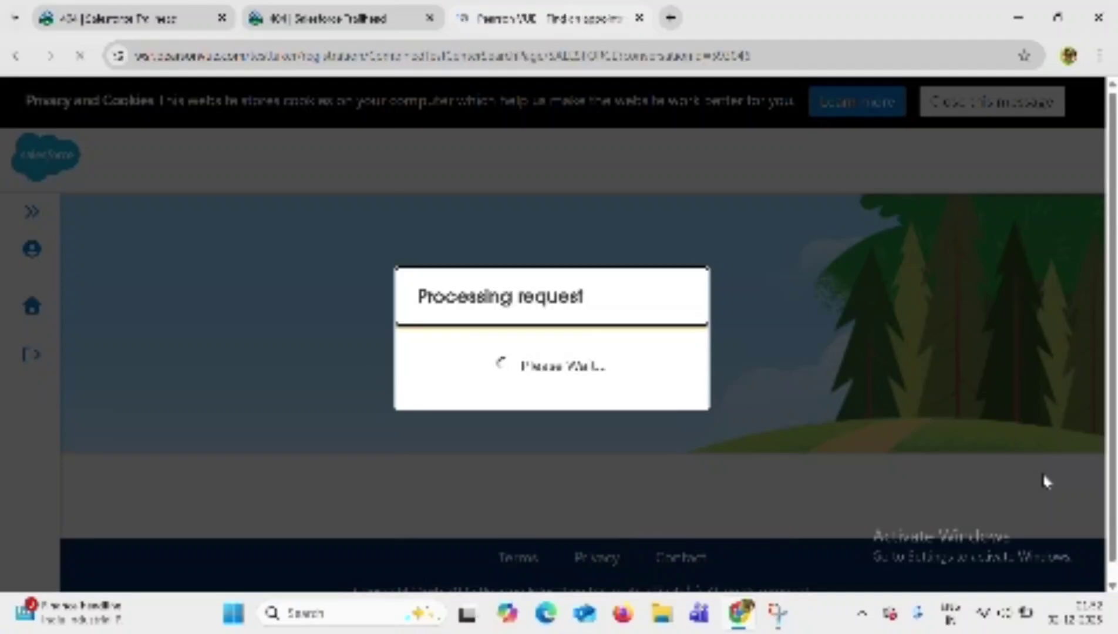
Book the 16 December 2025, 10:00 appointment at the KL University test centre.
scroll(1045, 482, "down", 5)
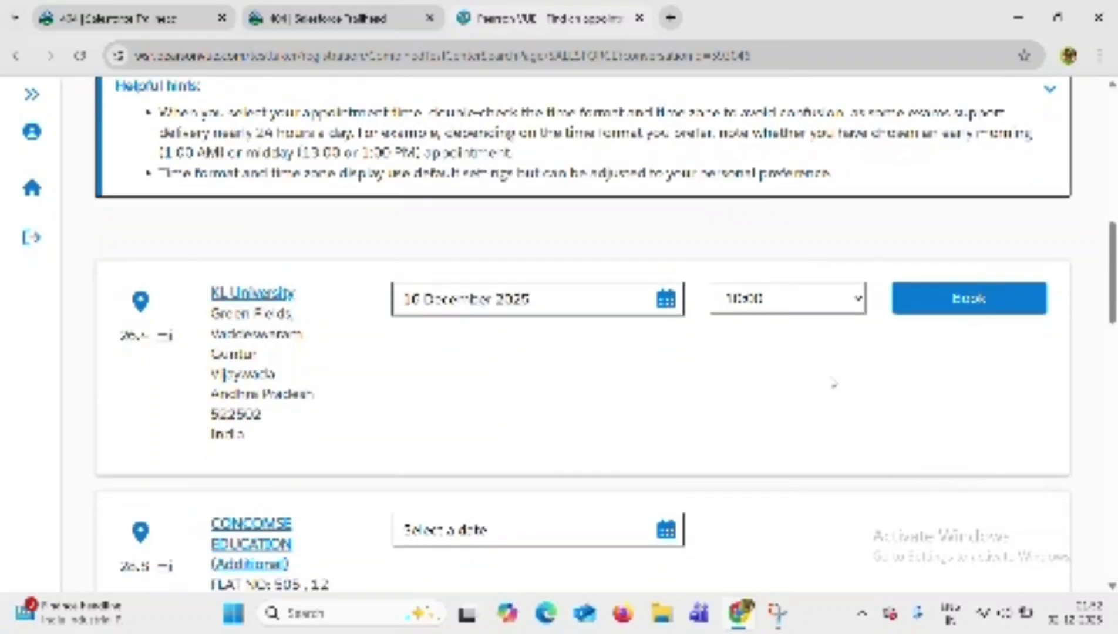
scroll(735, 463, "down", 5)
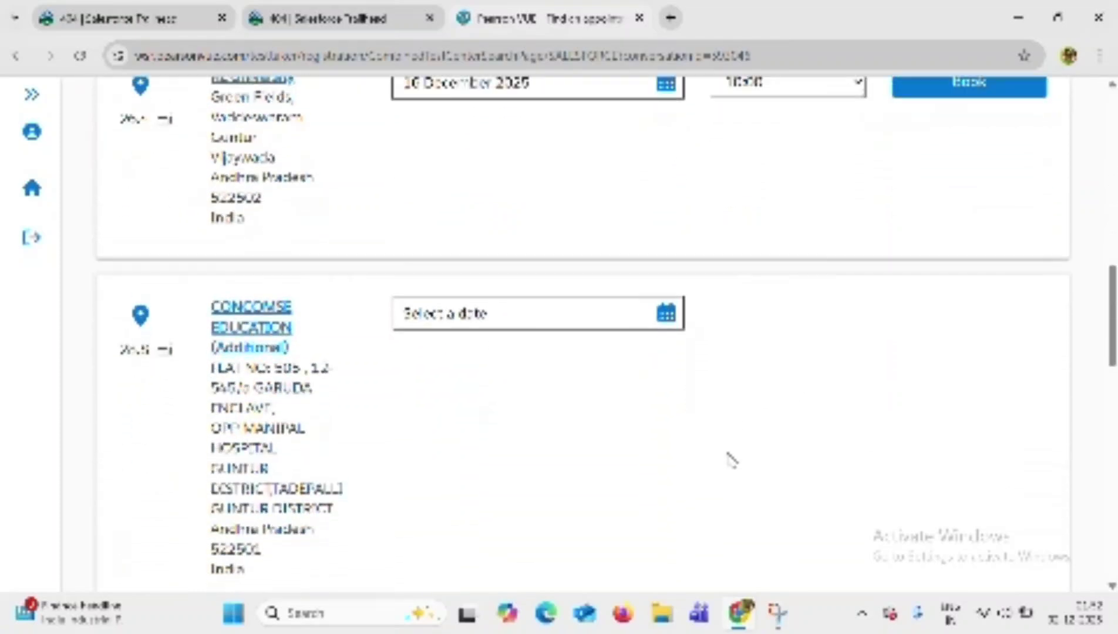
scroll(731, 460, "up", 5)
scroll(731, 459, "up", 3)
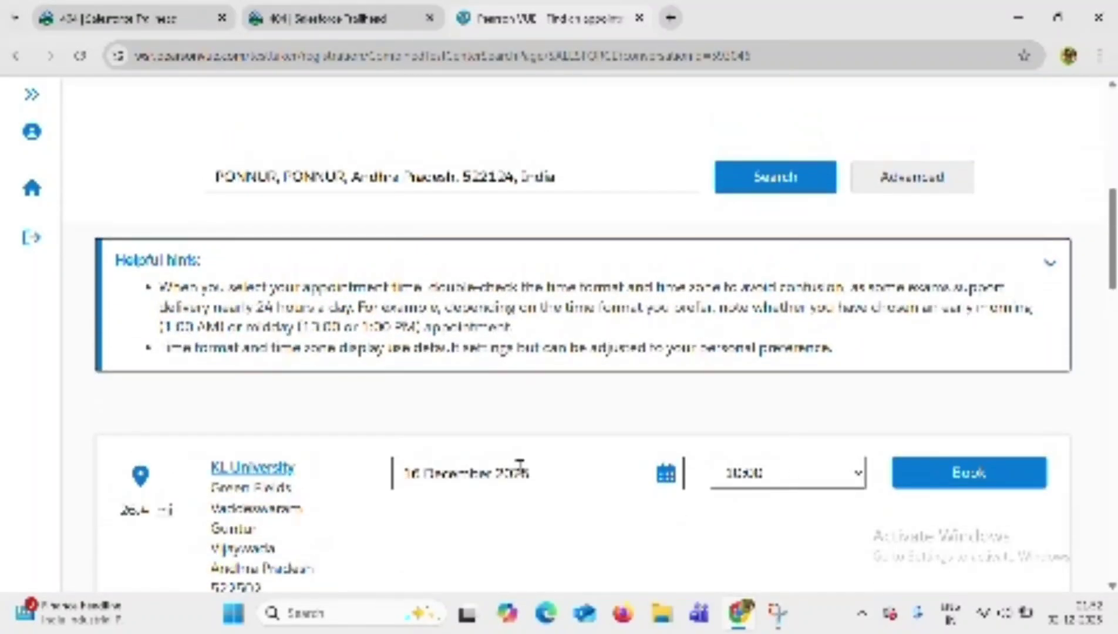
left_click(910, 482)
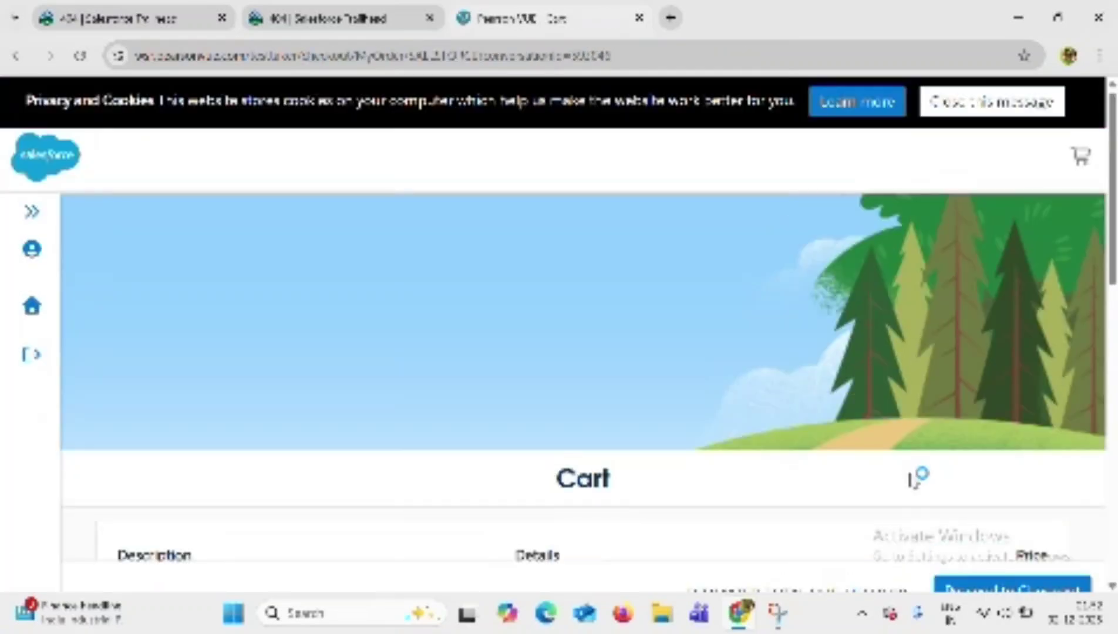
Check out the cart and continue with the USD 0.00 total after the 200.00 promotion discount.
scroll(914, 481, "down", 8)
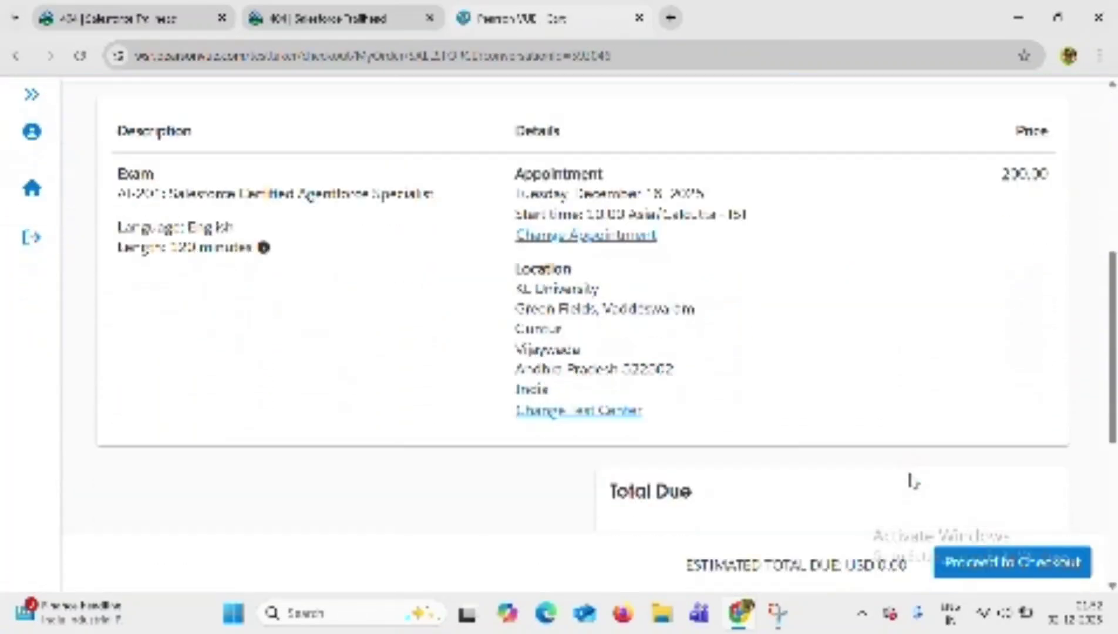
scroll(913, 482, "down", 5)
scroll(914, 482, "up", 9)
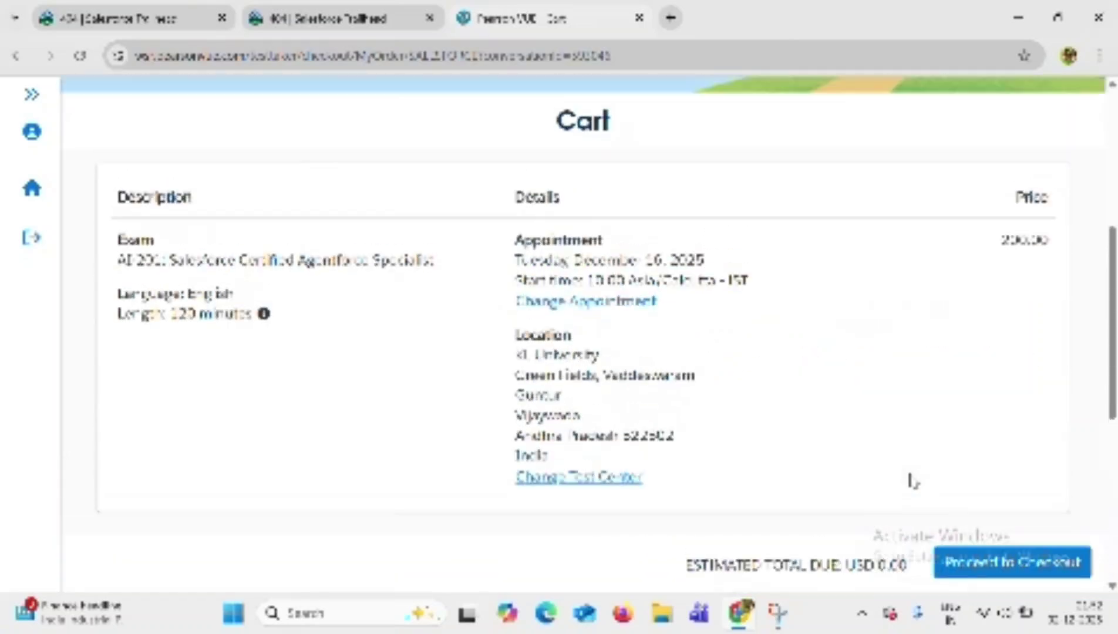
left_click(985, 563)
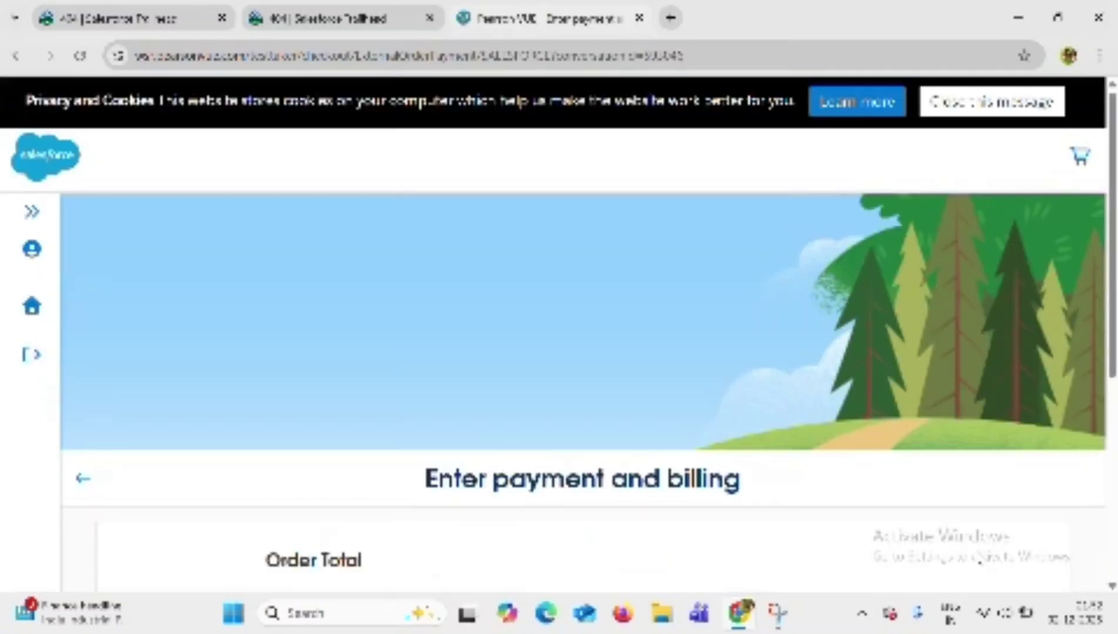
scroll(639, 415, "down", 6)
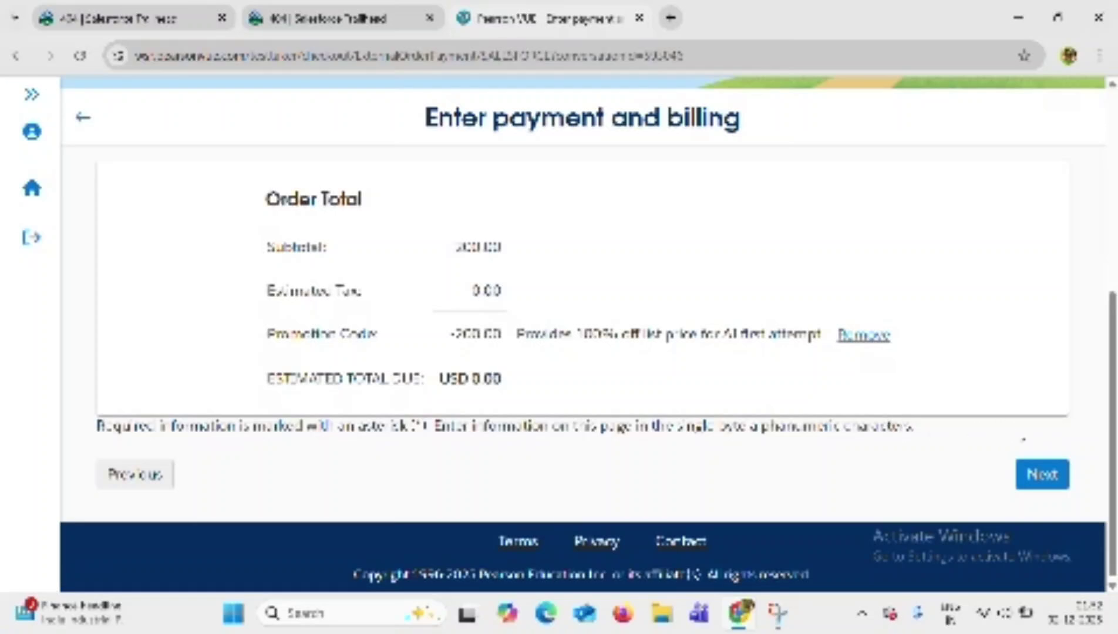
left_click(1033, 473)
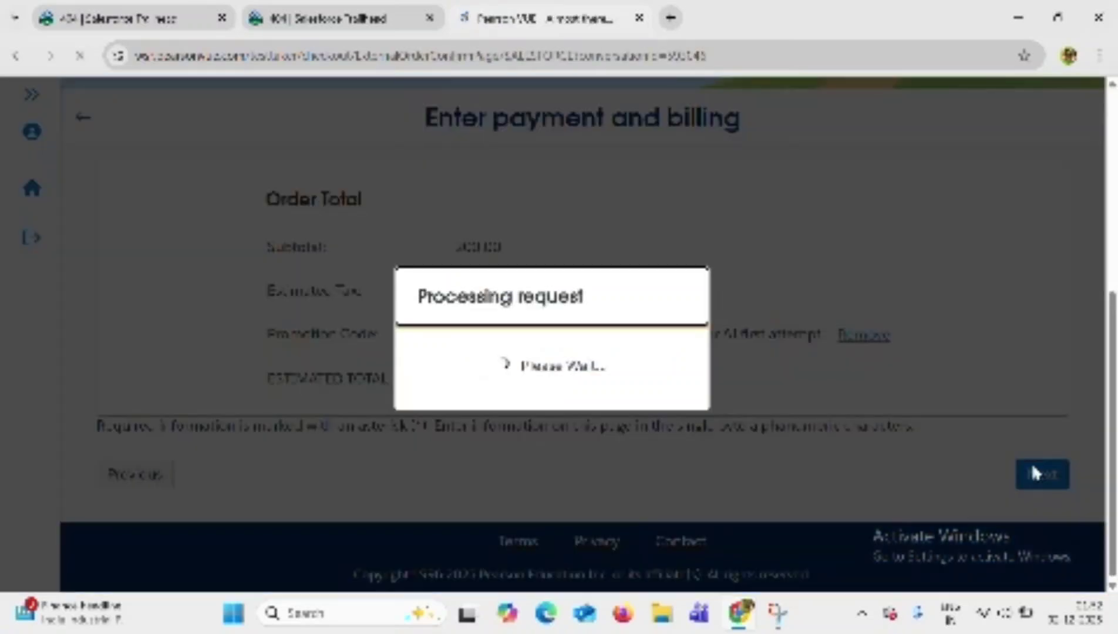
Scroll the review page to verify AI-201 at KL University, 16 December 2025, totalling USD 0.00.
scroll(790, 439, "down", 4)
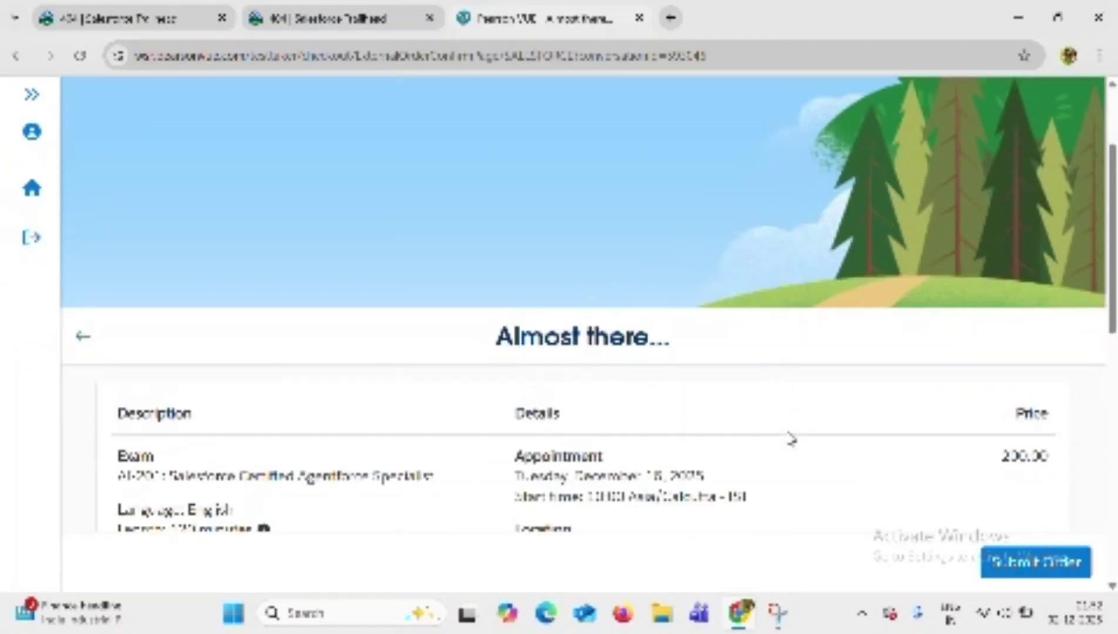
scroll(790, 440, "down", 2)
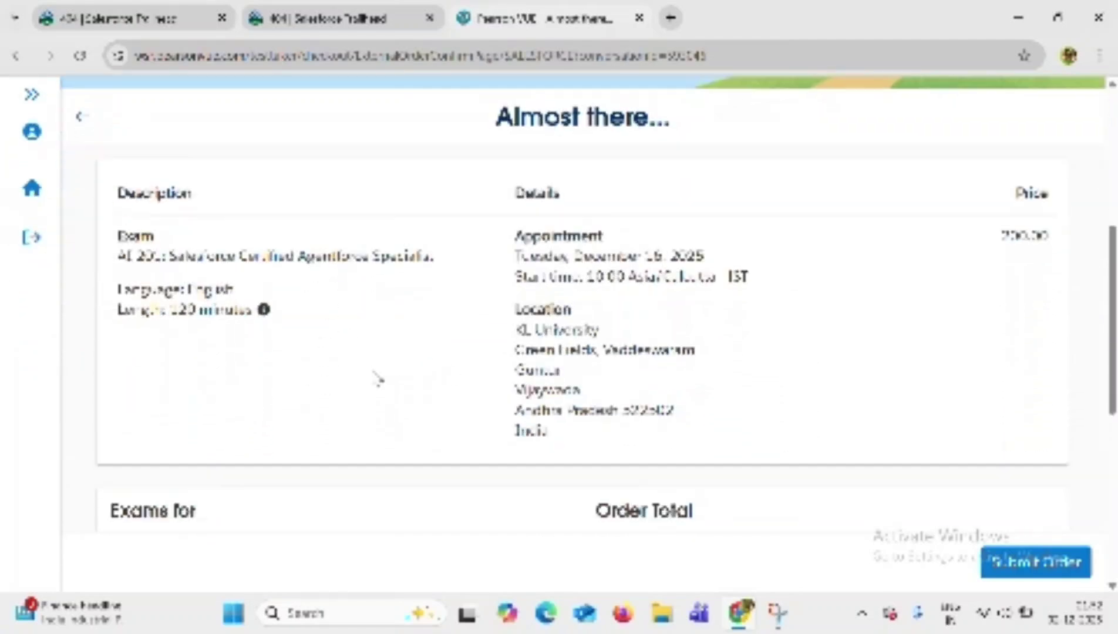
scroll(378, 379, "down", 4)
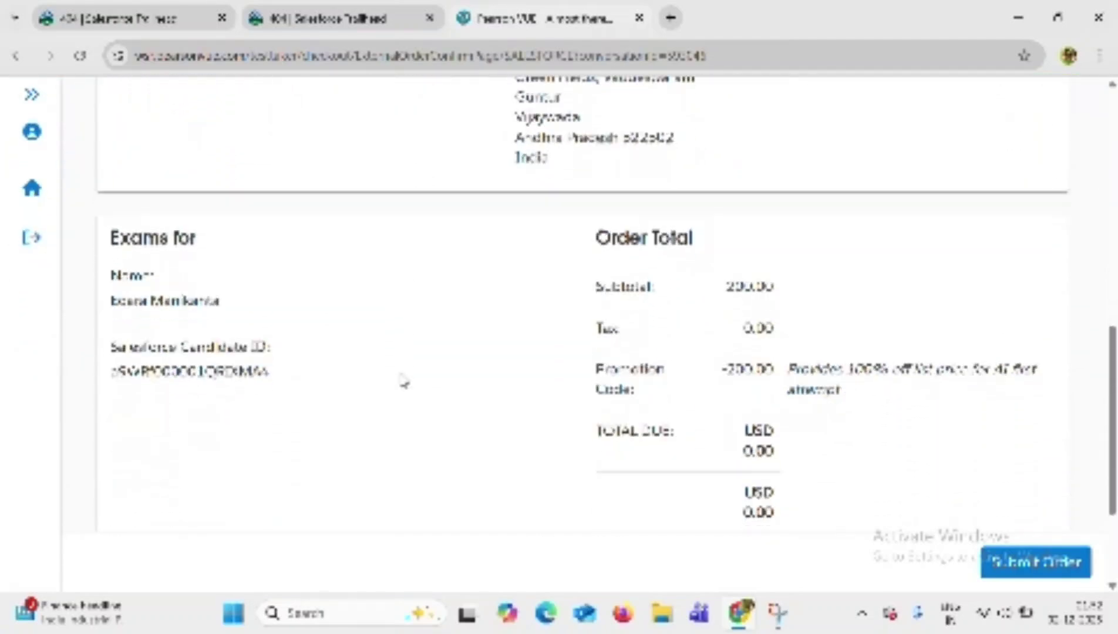
scroll(404, 382, "down", 3)
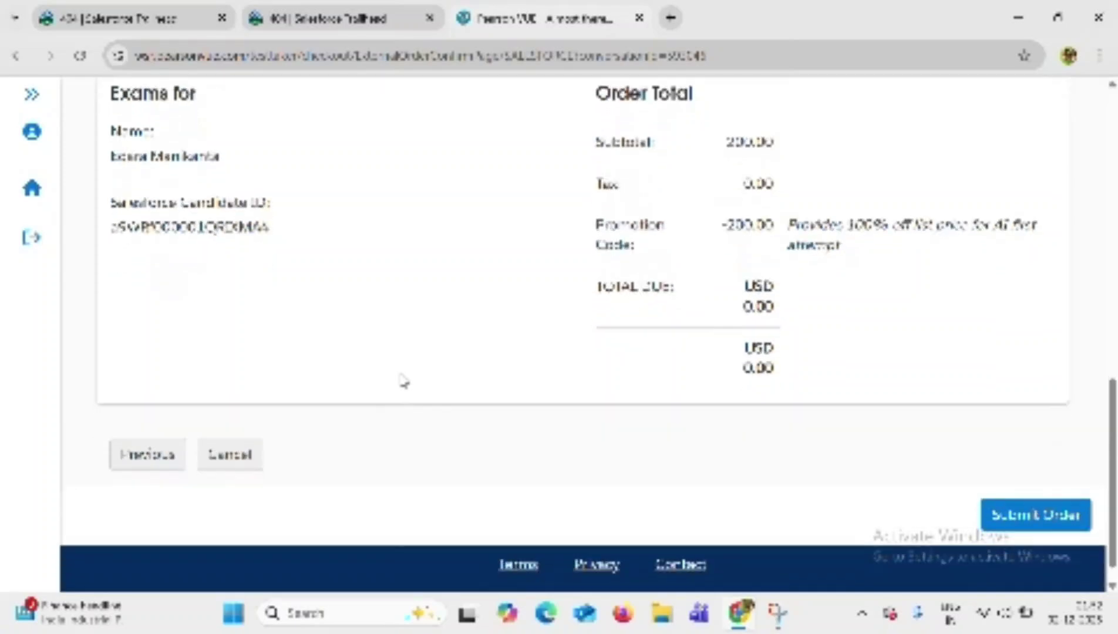
scroll(631, 367, "up", 8)
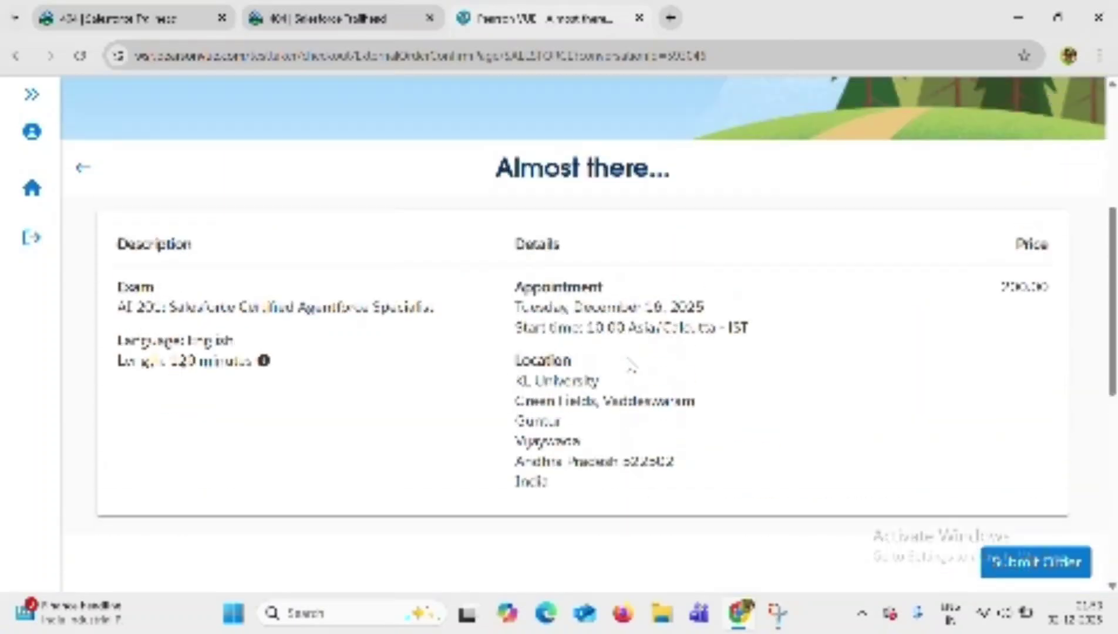
scroll(640, 370, "up", 5)
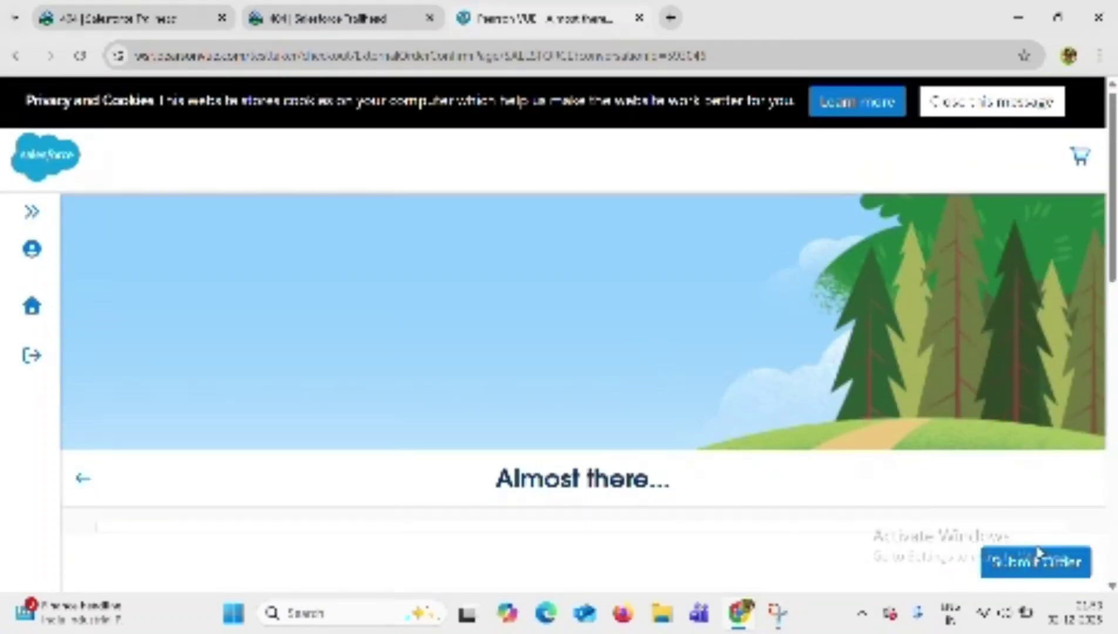